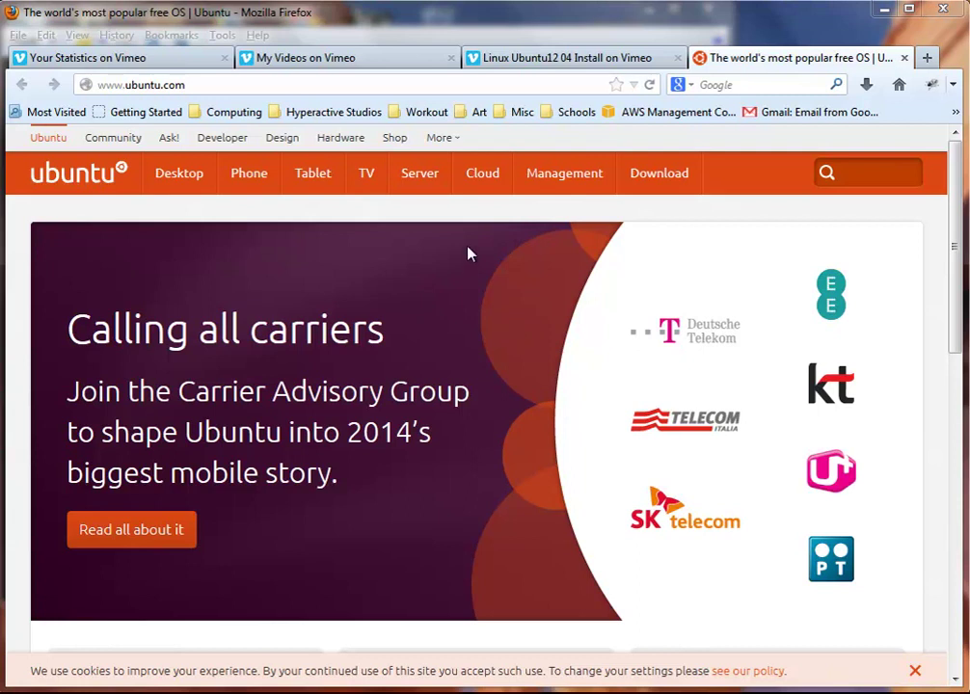
# Step: Open the Ubuntu Server product page from the ubuntu.com navigation bar
pyautogui.click(411, 189)
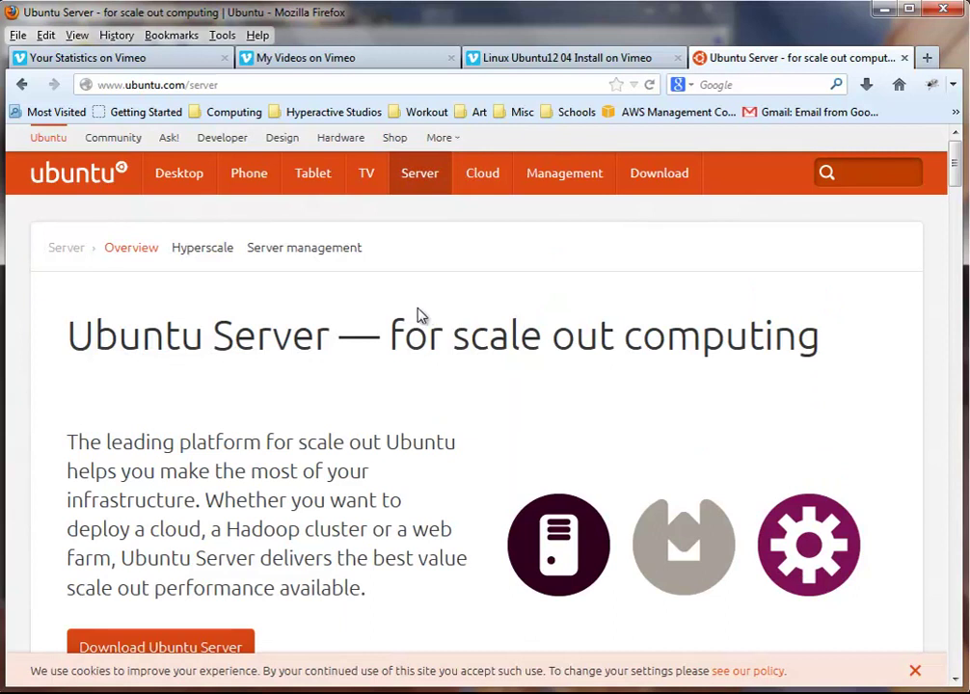
pyautogui.scroll(-4, 403, 487)
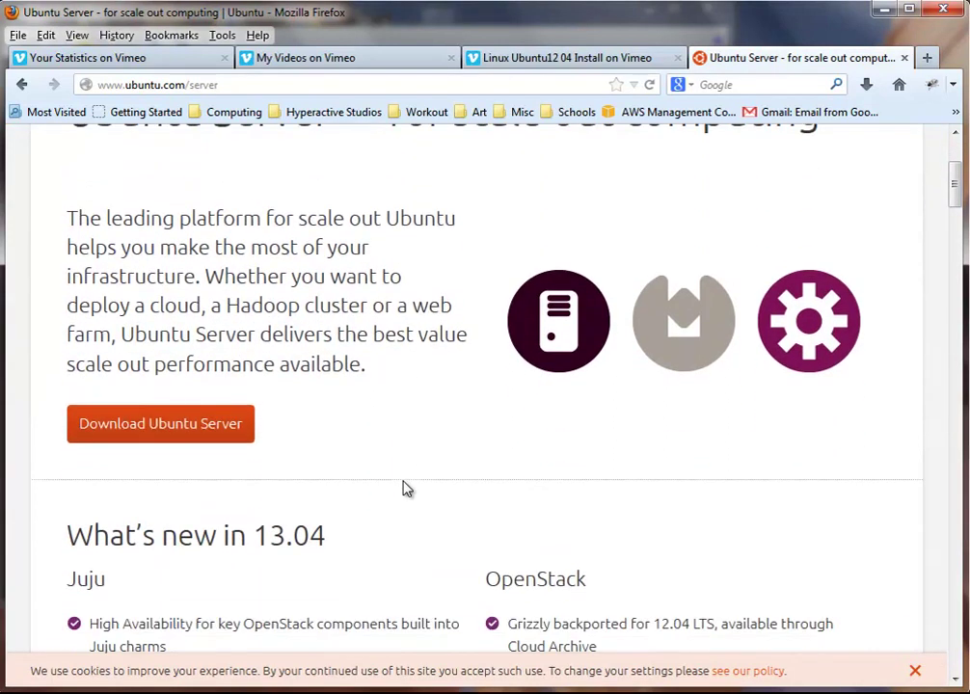
pyautogui.scroll(4, 403, 486)
pyautogui.scroll(-3, 405, 489)
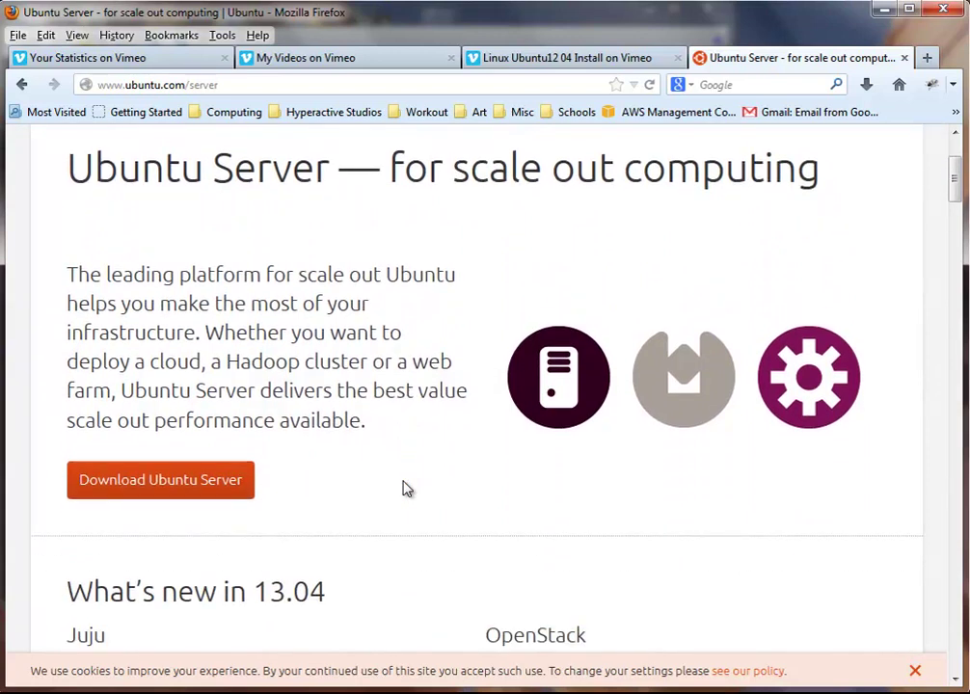
pyautogui.scroll(-5, 403, 487)
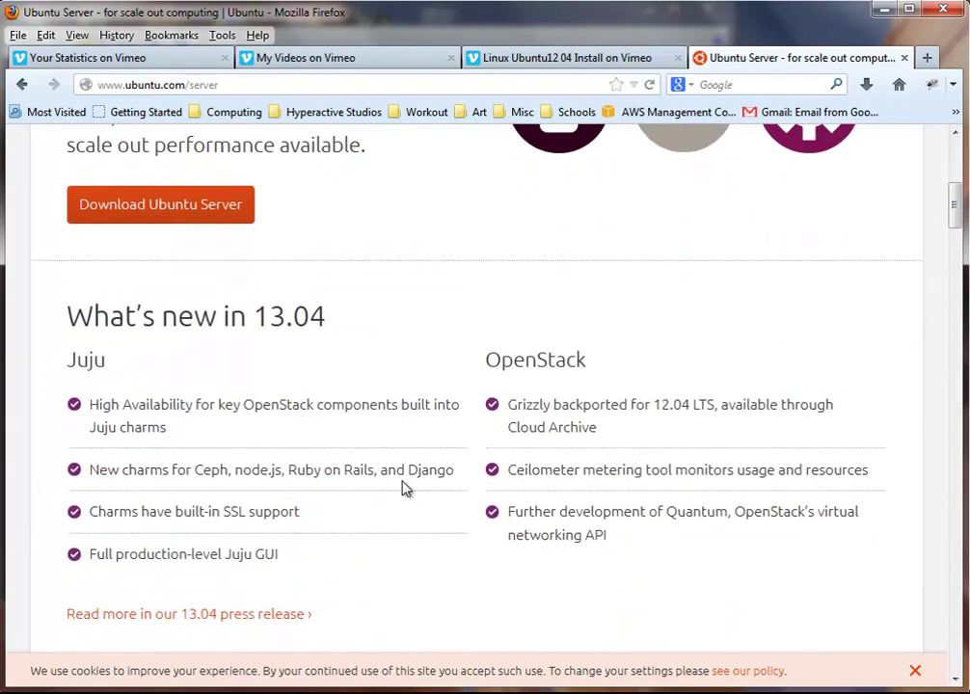
pyautogui.scroll(4, 405, 489)
pyautogui.scroll(4, 405, 487)
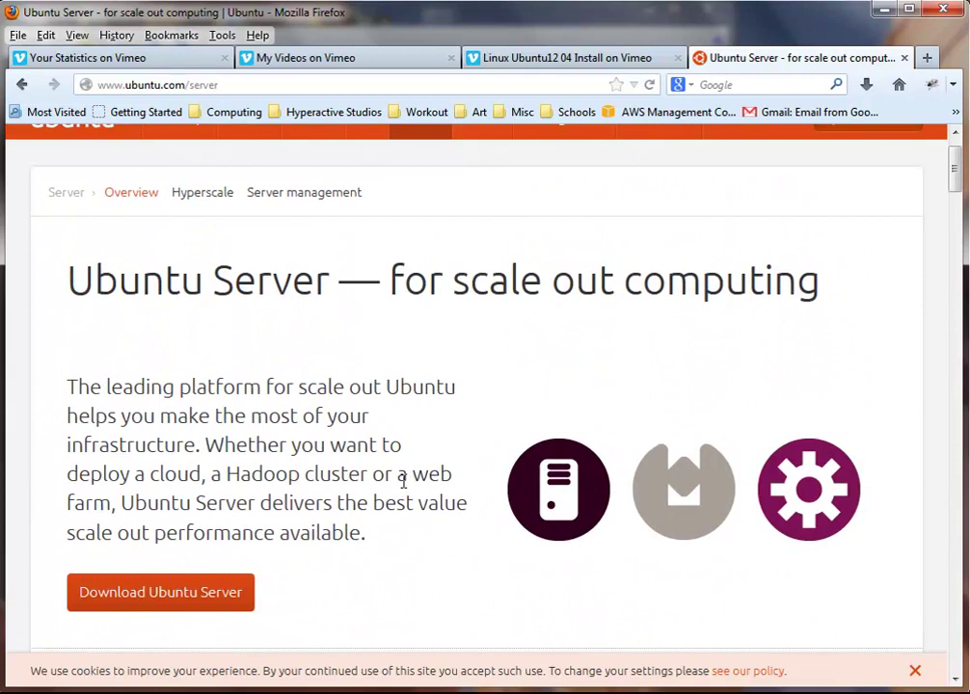
pyautogui.scroll(-3, 403, 482)
pyautogui.scroll(-4, 403, 489)
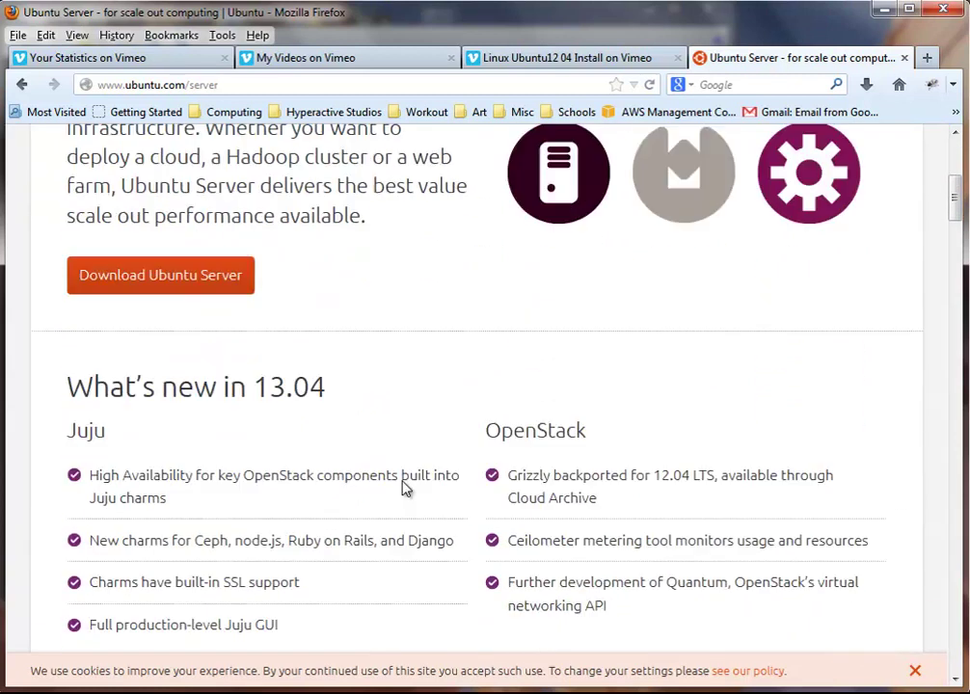
pyautogui.scroll(3, 203, 357)
# Step: On the Ubuntu Server download page, request the 64-bit Ubuntu Server 12.04 LTS download
pyautogui.click(190, 325)
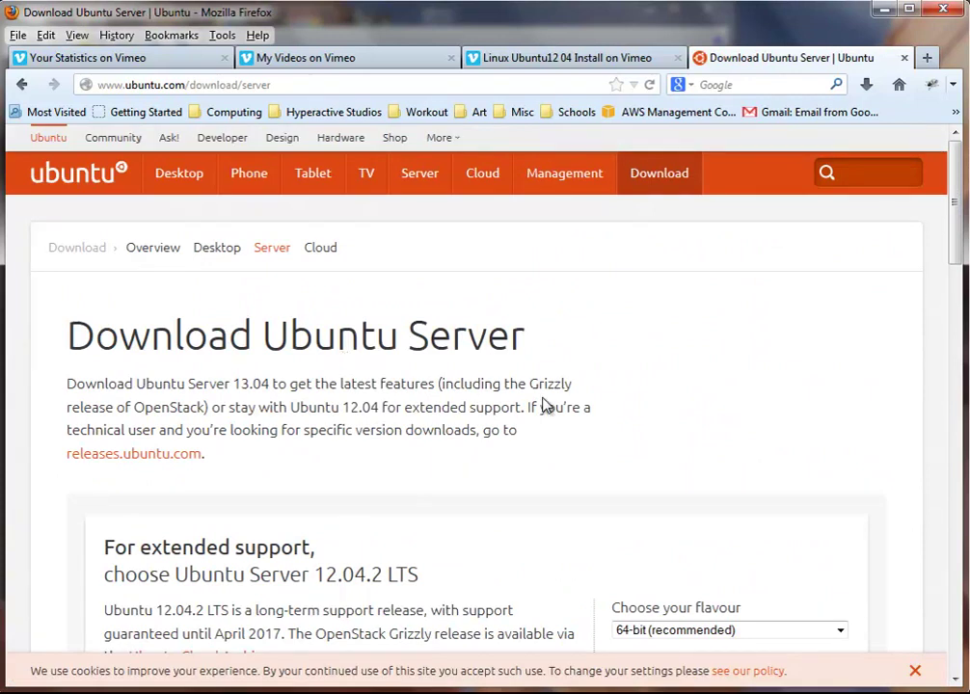
pyautogui.scroll(-3, 545, 405)
pyautogui.scroll(-4, 545, 405)
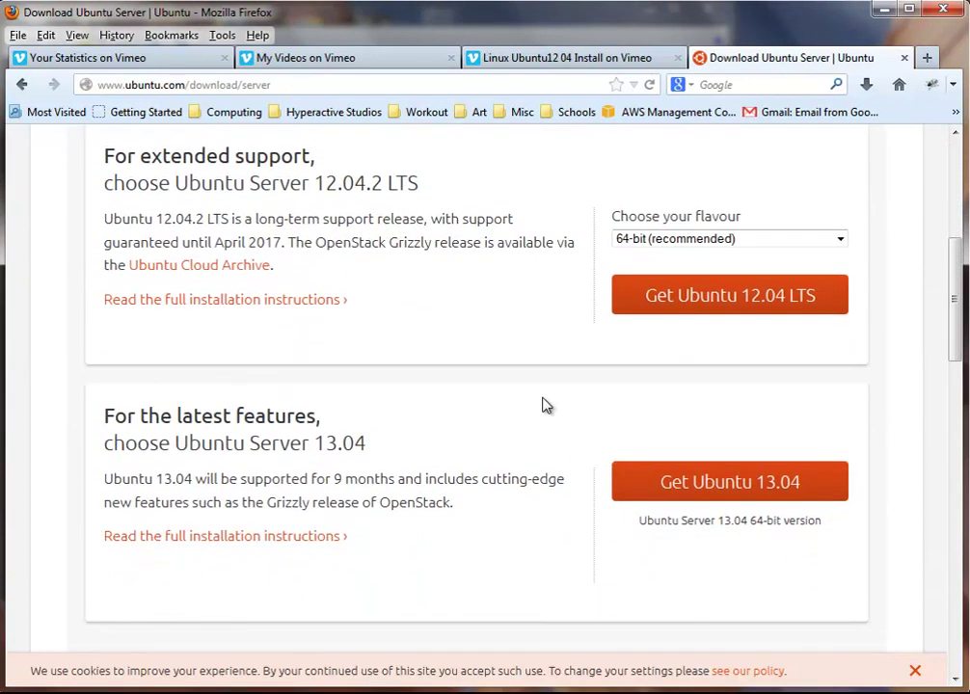
pyautogui.scroll(2, 545, 405)
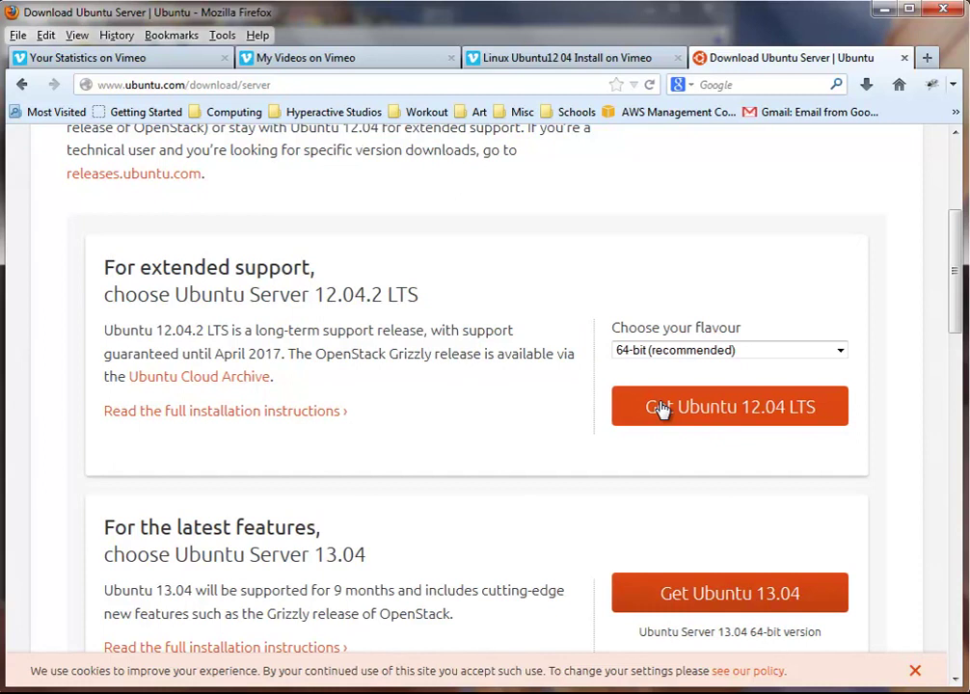
pyautogui.click(824, 407)
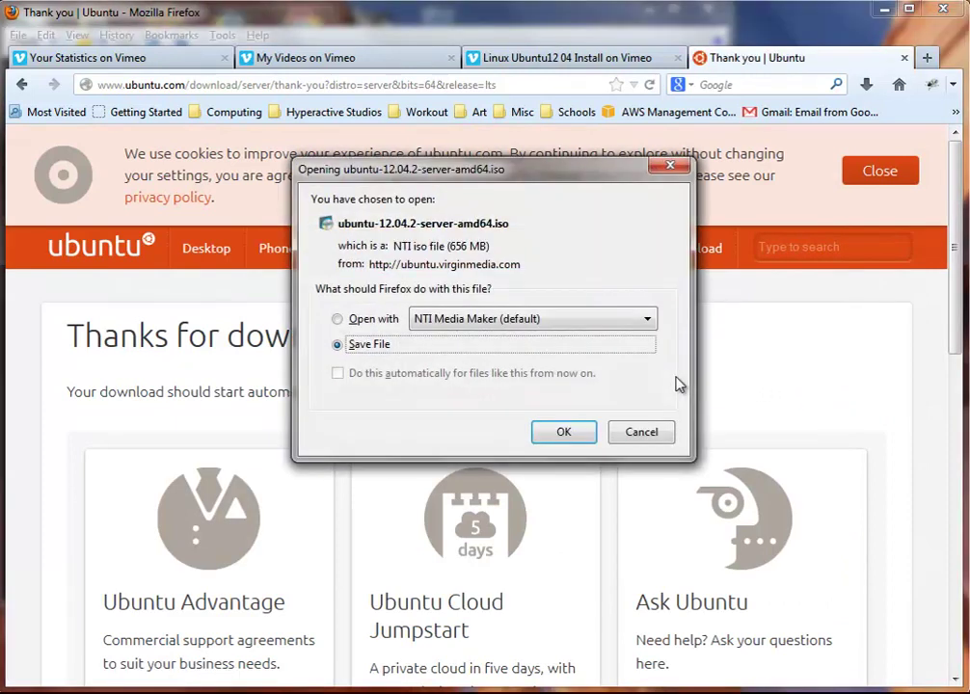
# Step: Start saving ubuntu-12.04.2-server-amd64.iso, then cancel because the Linux folder already has a copy
pyautogui.click(579, 435)
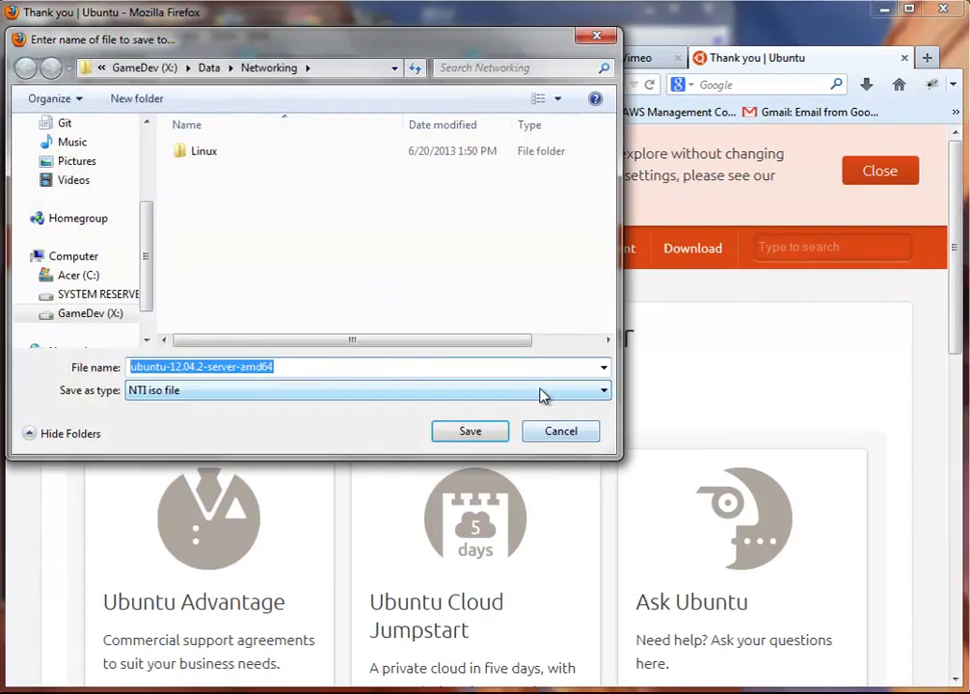
pyautogui.doubleClick(260, 150)
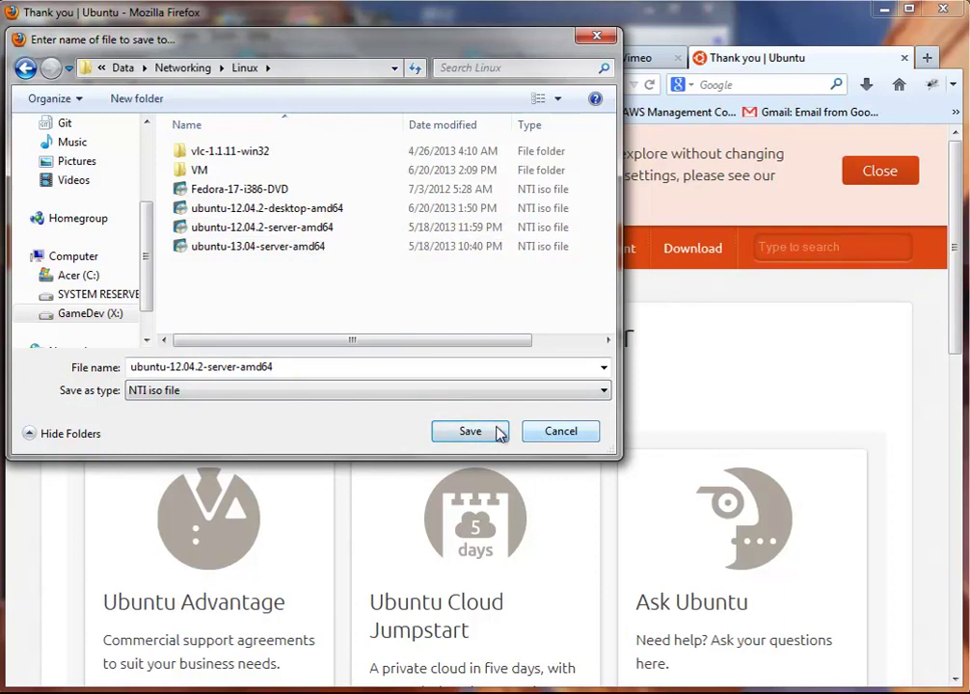
pyautogui.click(546, 434)
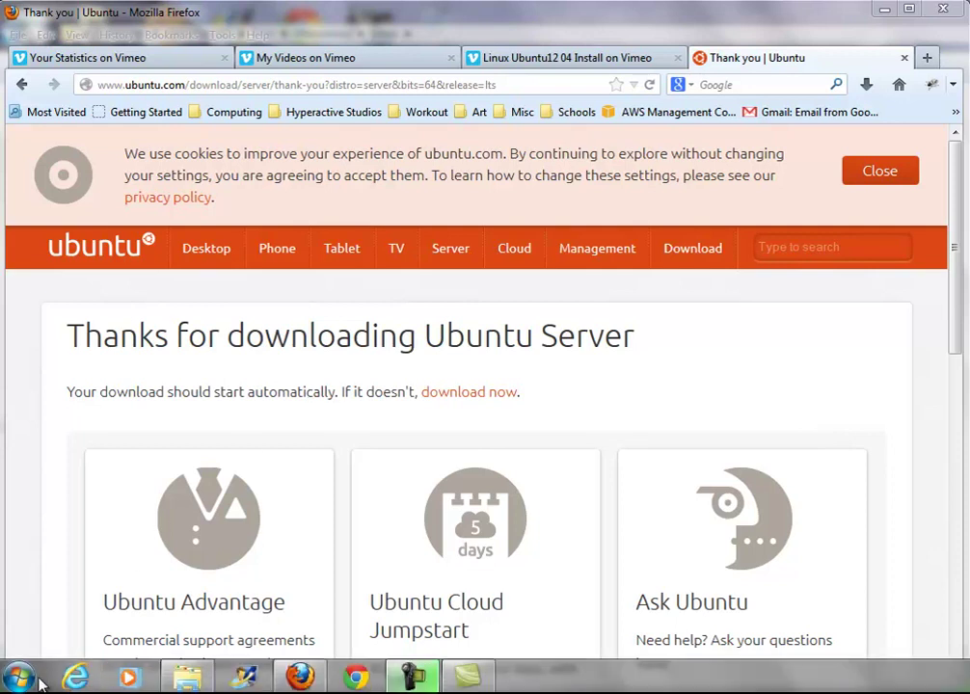
# Step: Launch VMware Player from the Windows Start menu's program list
pyautogui.click(29, 680)
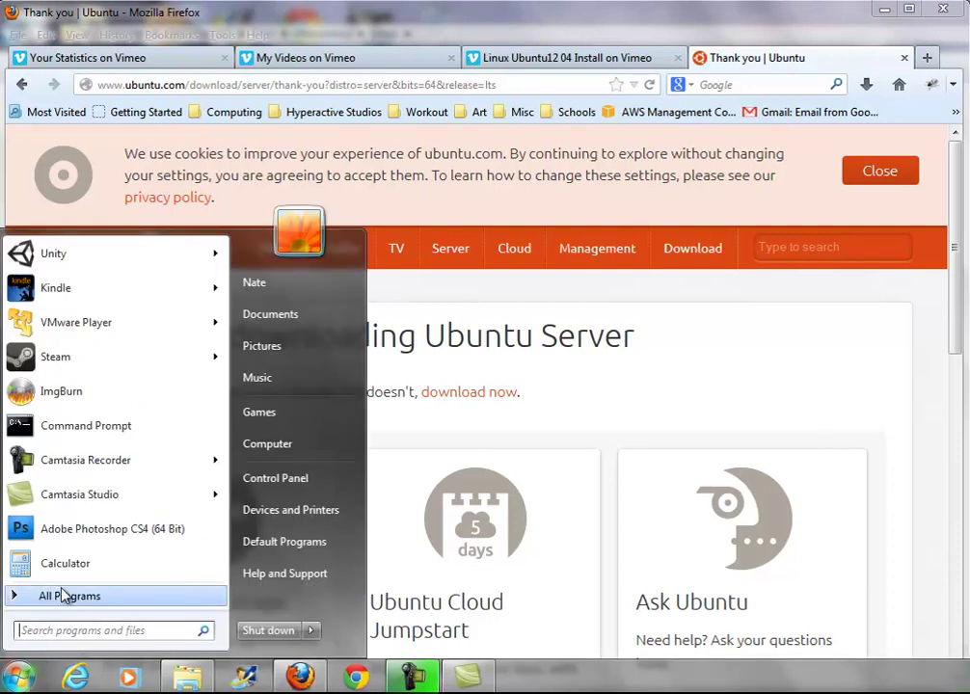
pyautogui.moveTo(18, 479)
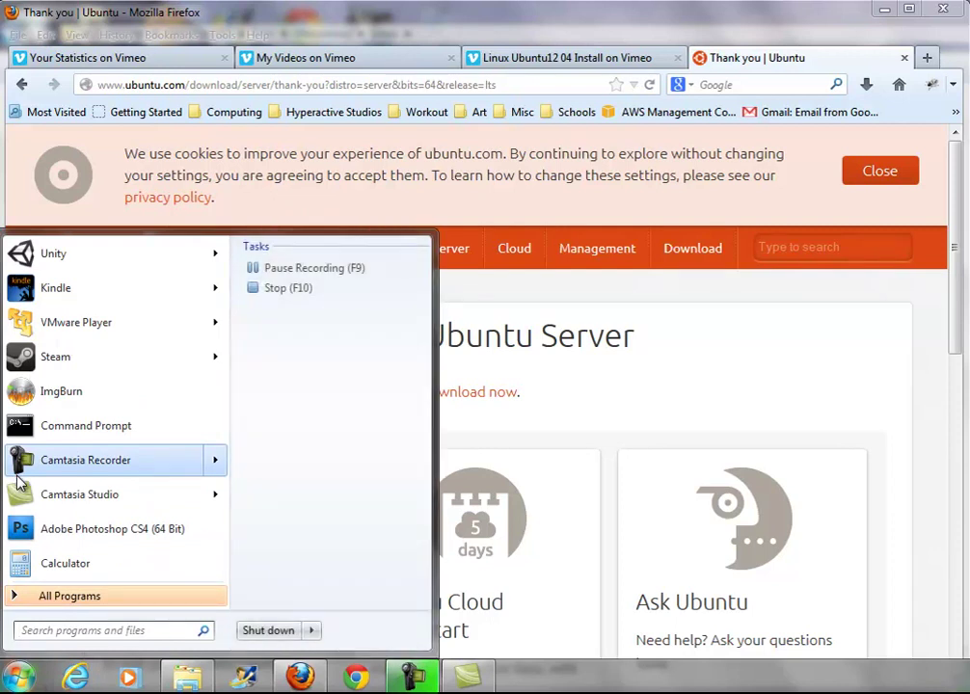
pyautogui.click(56, 328)
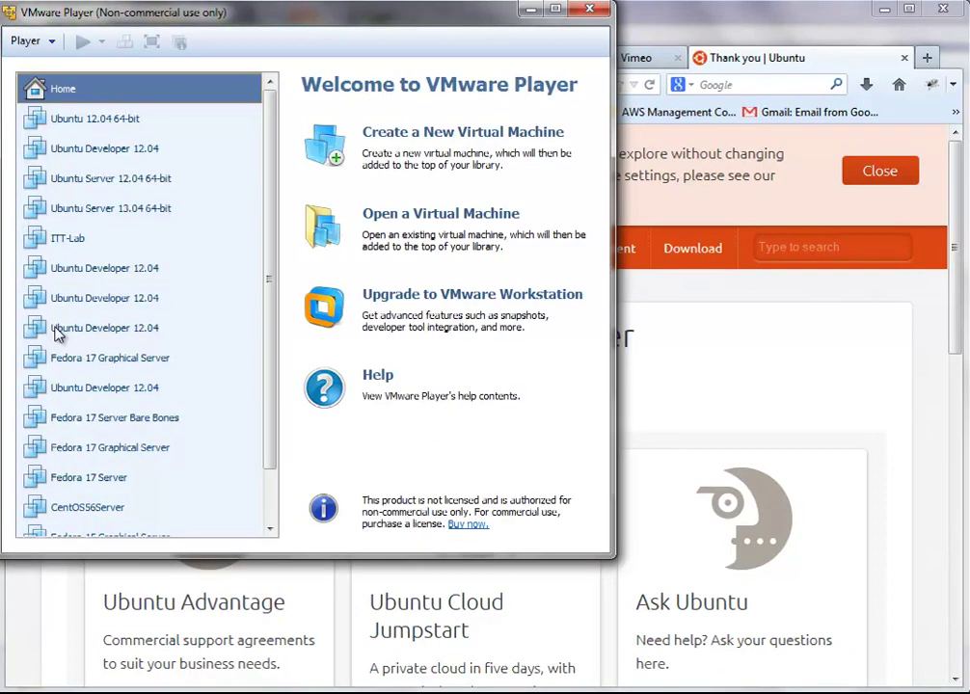
# Step: Start a new virtual machine with the OS installed later and Linux Ubuntu 64-bit as the guest
pyautogui.click(453, 135)
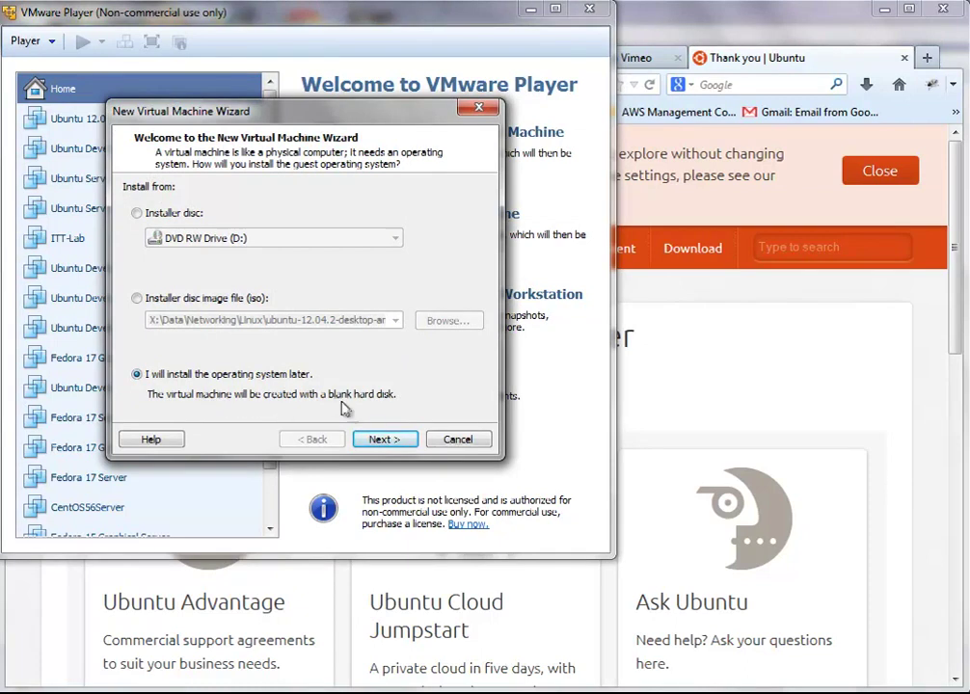
pyautogui.click(382, 438)
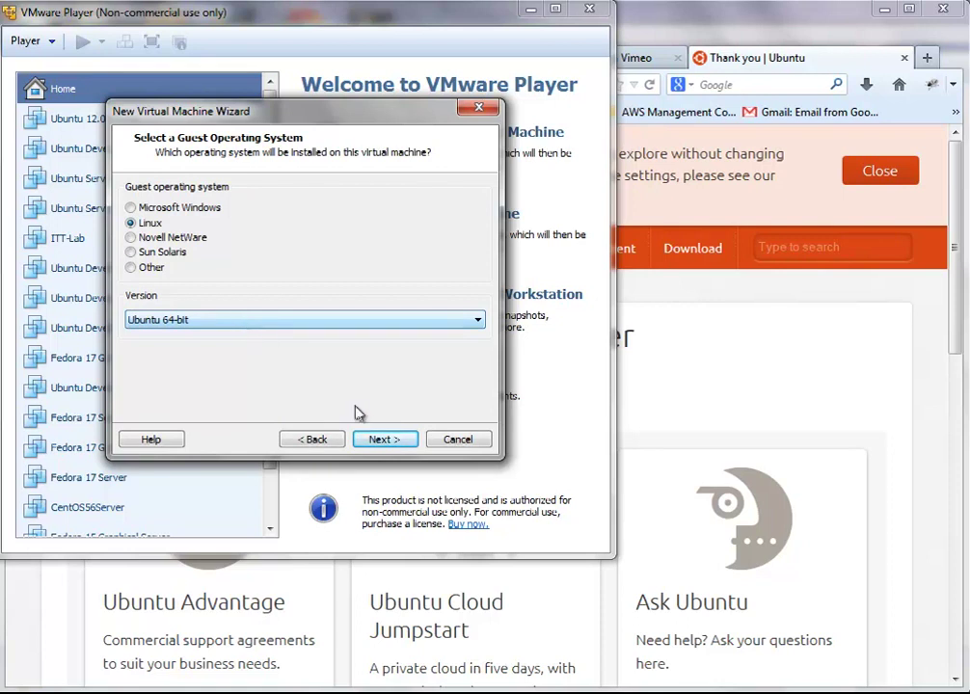
pyautogui.click(369, 440)
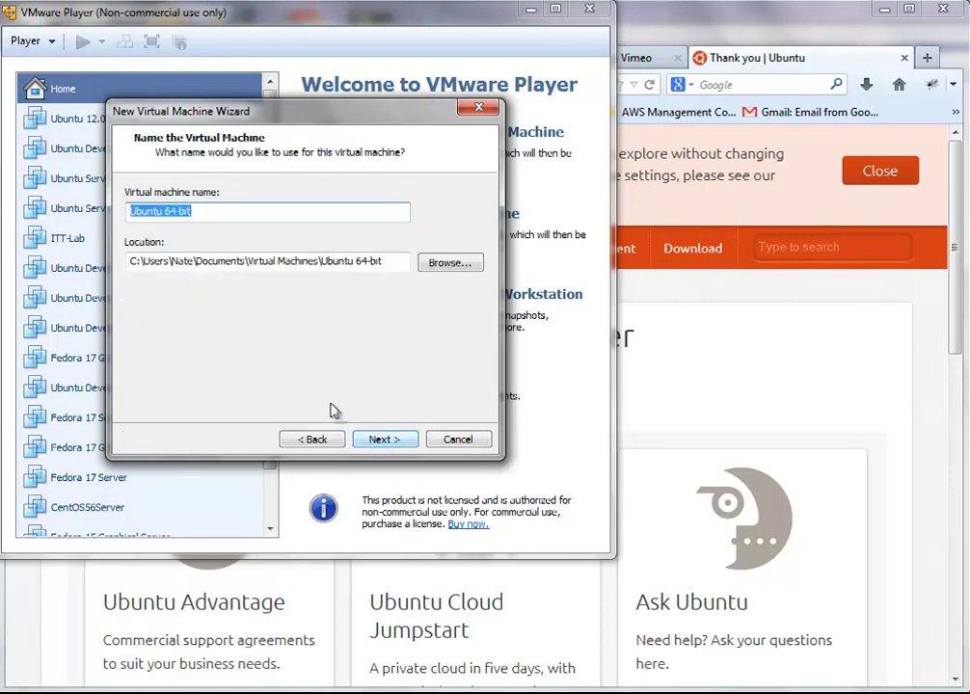
# Step: Rename the machine to 'Ubuntu Graphical Server 12.04 64-bit'
pyautogui.click(278, 214)
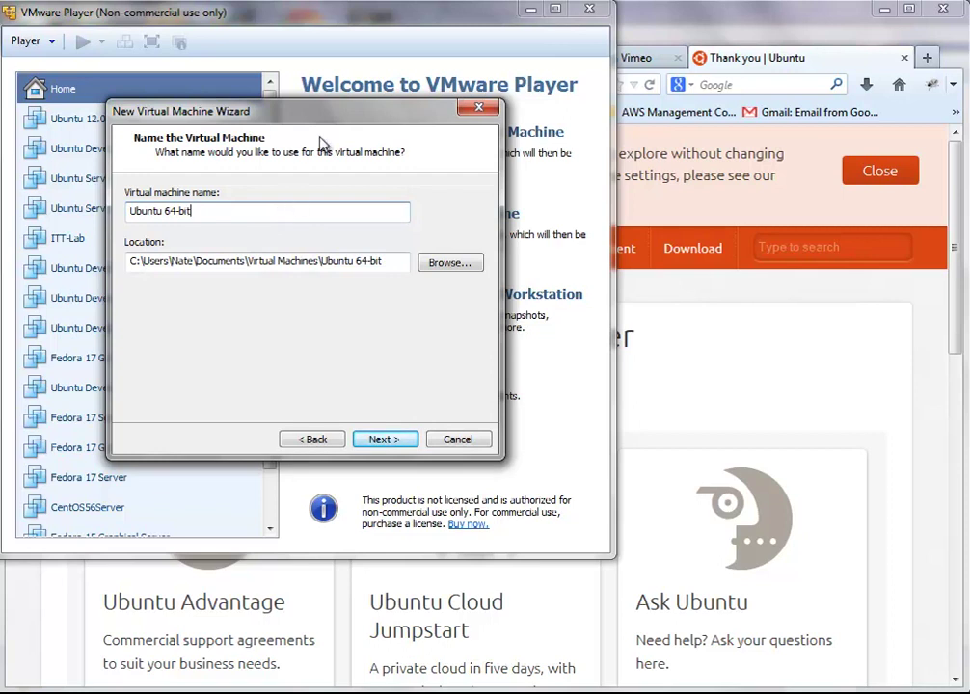
pyautogui.press('Left')
pyautogui.press('Left')
pyautogui.press('Left')
pyautogui.press('Left')
pyautogui.press('Left')
pyautogui.press('Left')
pyautogui.write('12.04')
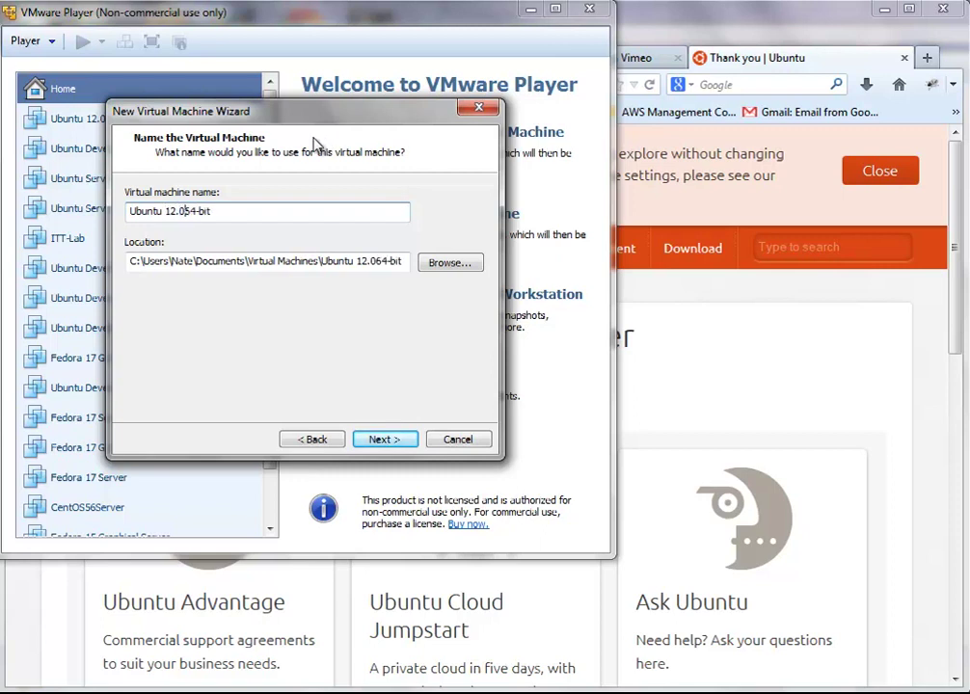
pyautogui.press('Left')
pyautogui.press('Left')
pyautogui.press('Left')
pyautogui.press('Left')
pyautogui.press('Left')
pyautogui.press('Left')
pyautogui.write('Graphical Server')
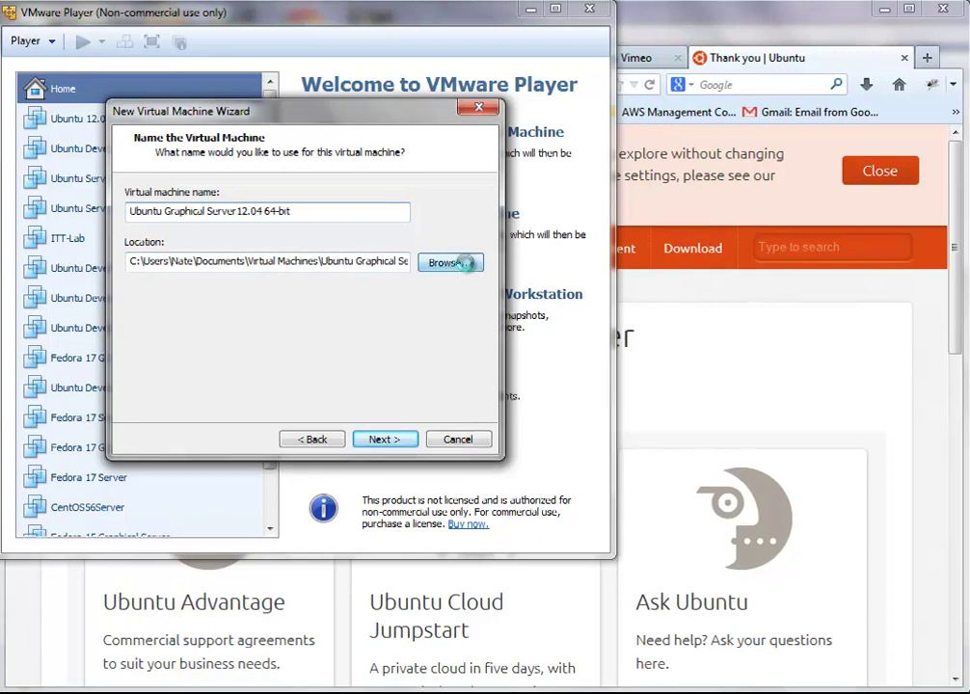
# Step: Browse to GameDev (X:) > Data > Networking > Linux > VM for the machine's location
pyautogui.click(461, 262)
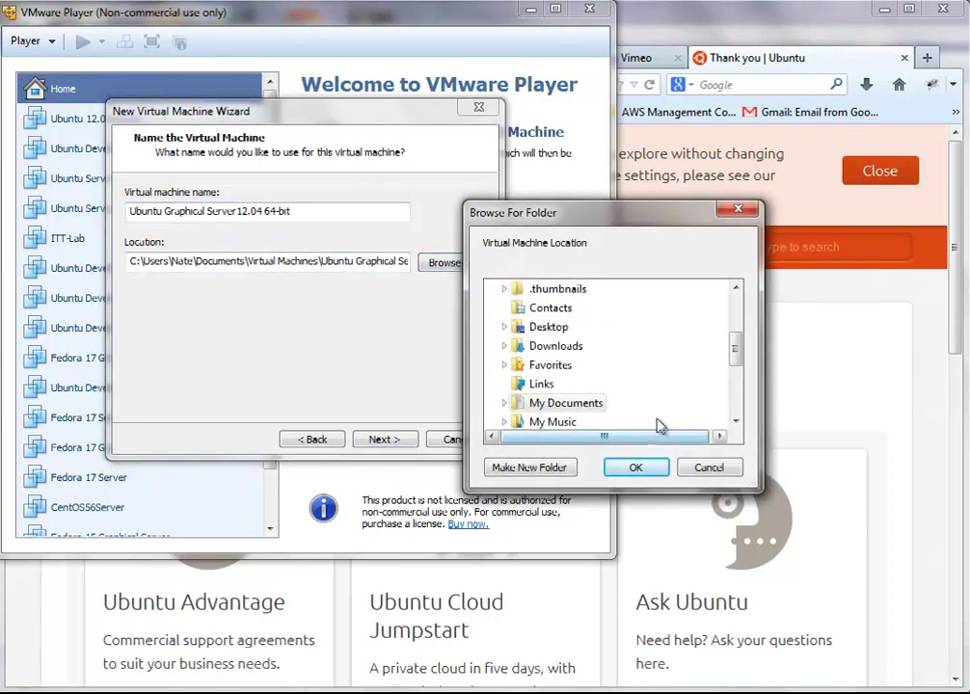
pyautogui.scroll(-3, 741, 359)
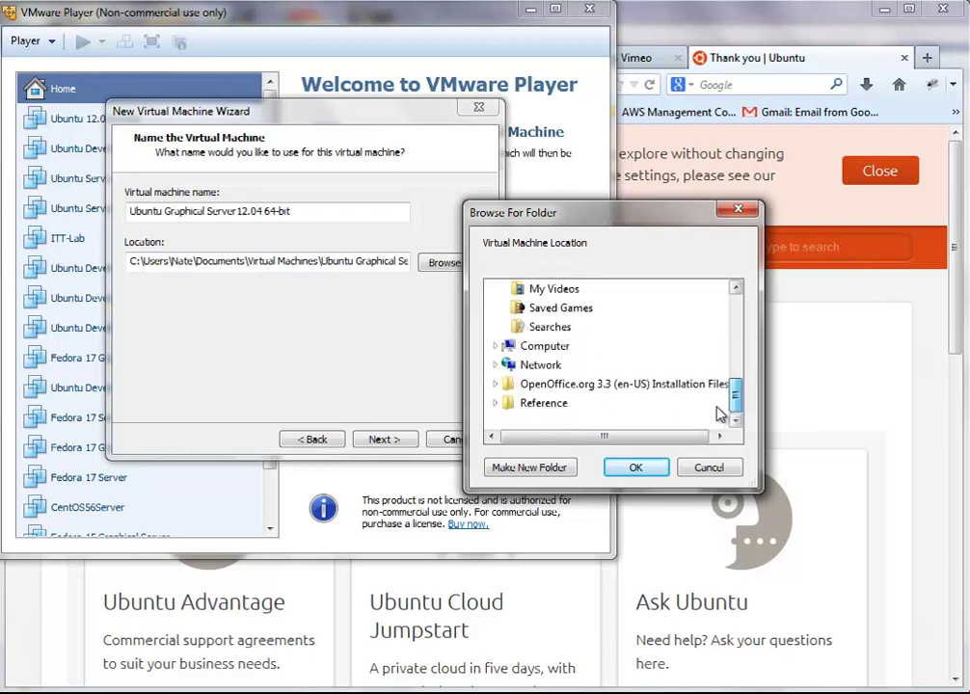
pyautogui.click(538, 345)
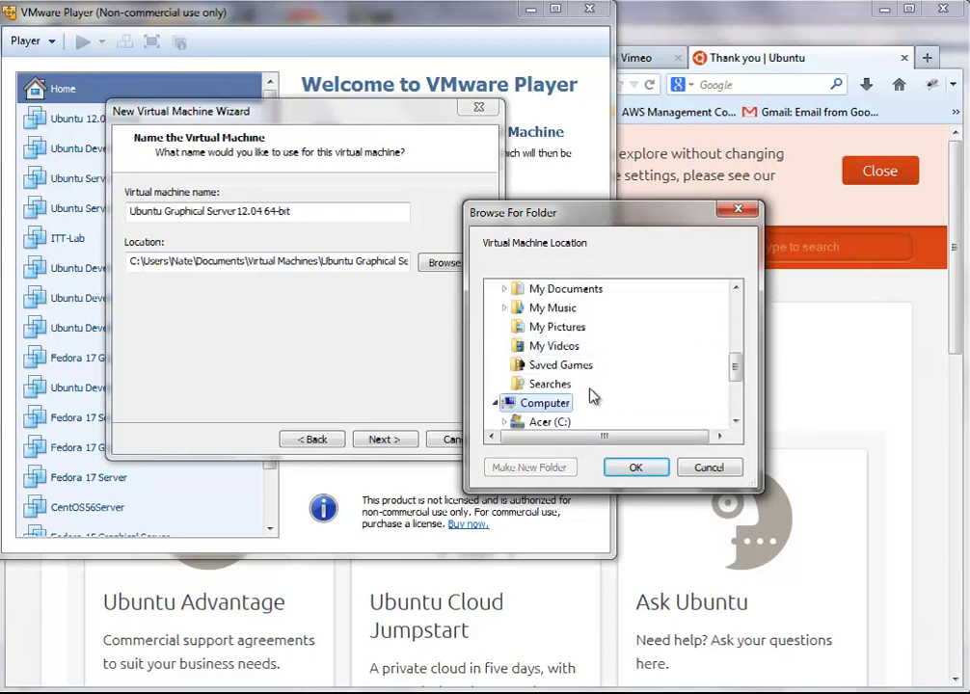
pyautogui.scroll(-2, 598, 365)
pyautogui.click(586, 347)
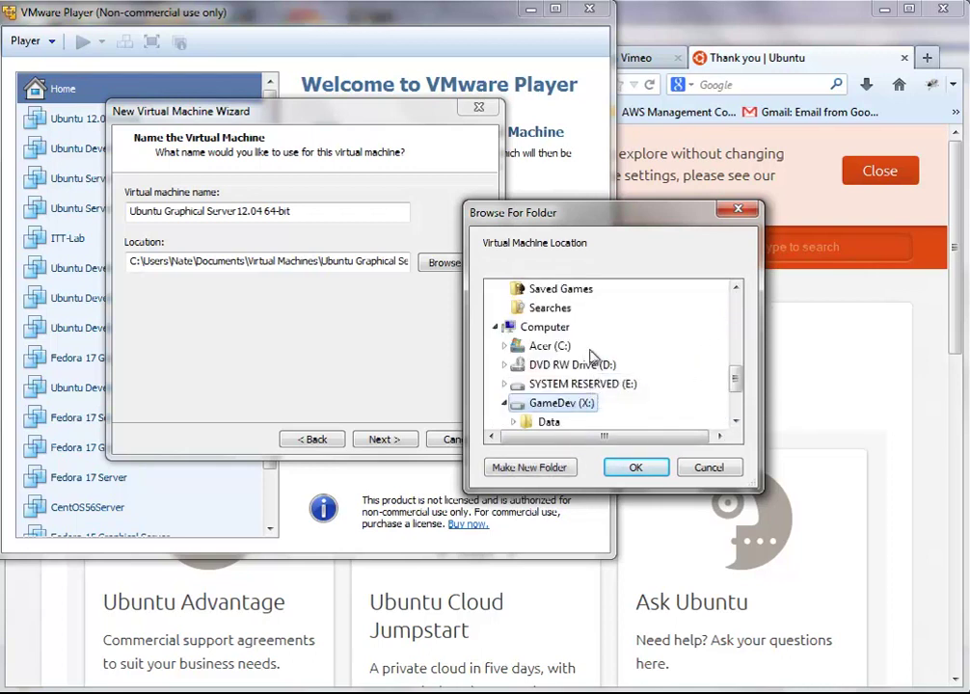
pyautogui.scroll(-1, 594, 372)
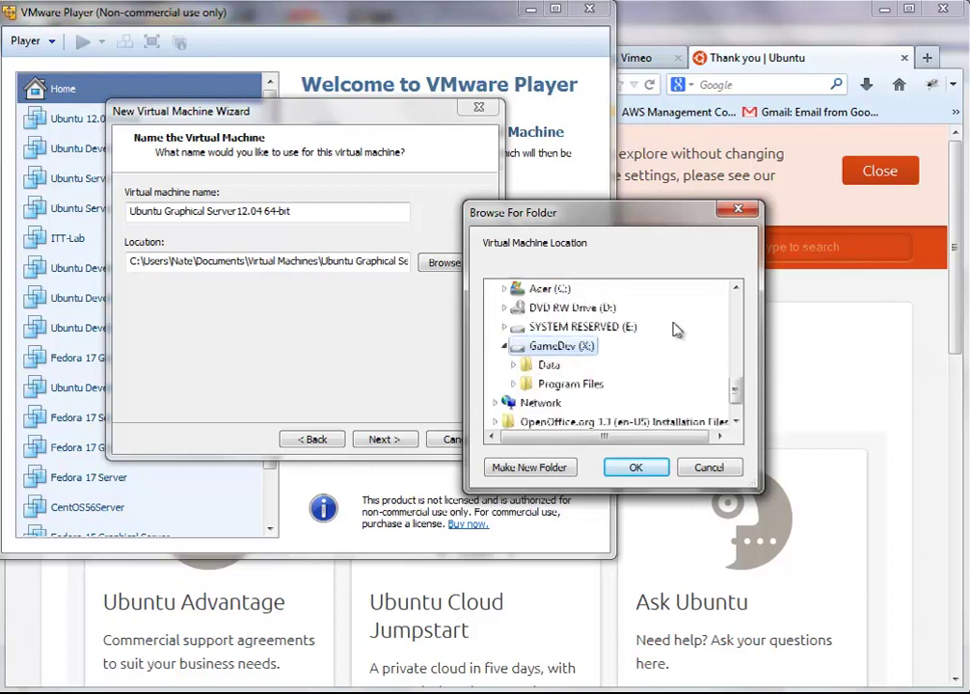
pyautogui.click(640, 366)
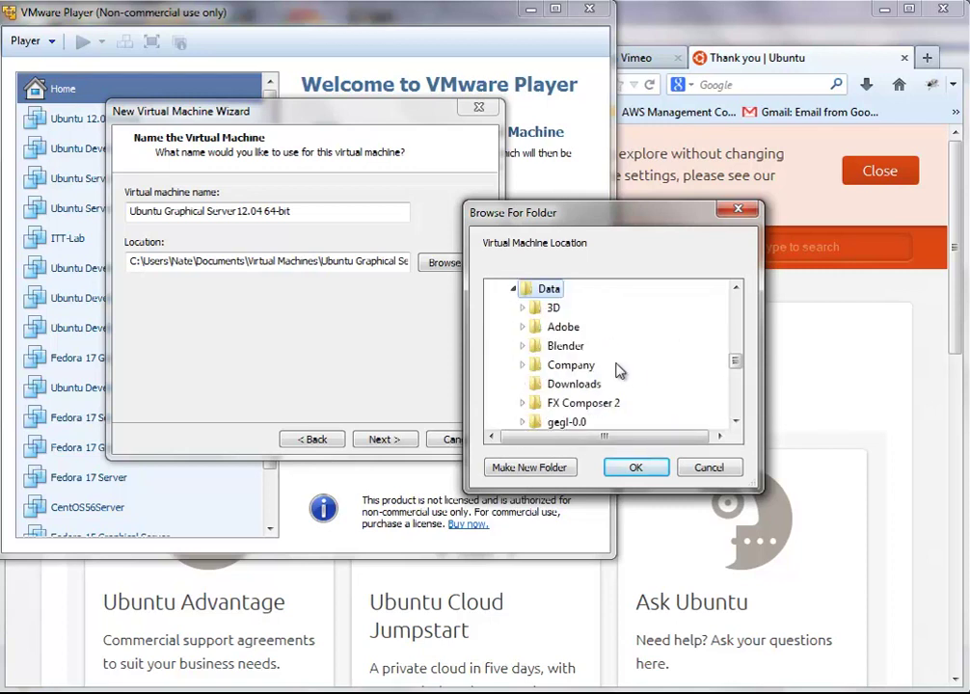
pyautogui.scroll(-5, 618, 370)
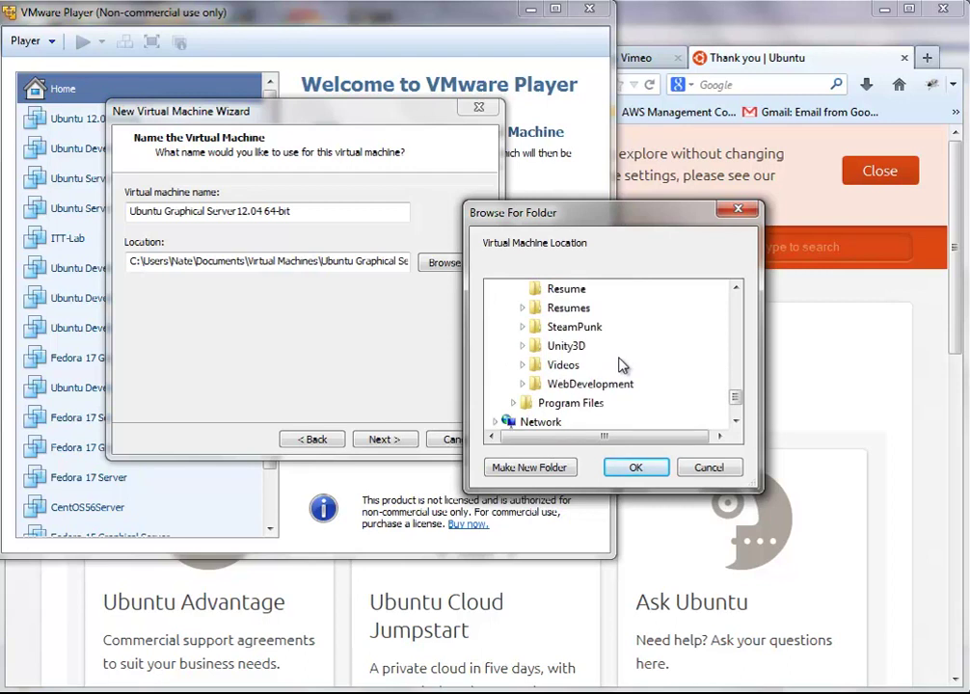
pyautogui.scroll(3, 581, 342)
pyautogui.scroll(-5, 582, 342)
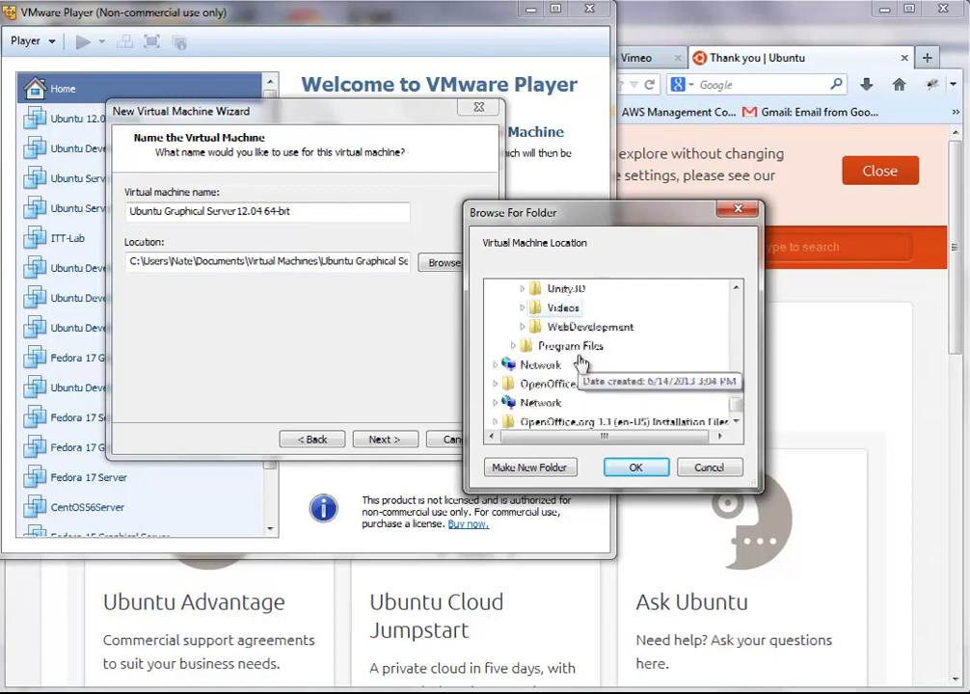
pyautogui.scroll(2, 581, 347)
pyautogui.click(579, 364)
pyautogui.scroll(1, 581, 358)
pyautogui.click(528, 349)
pyautogui.scroll(1, 540, 376)
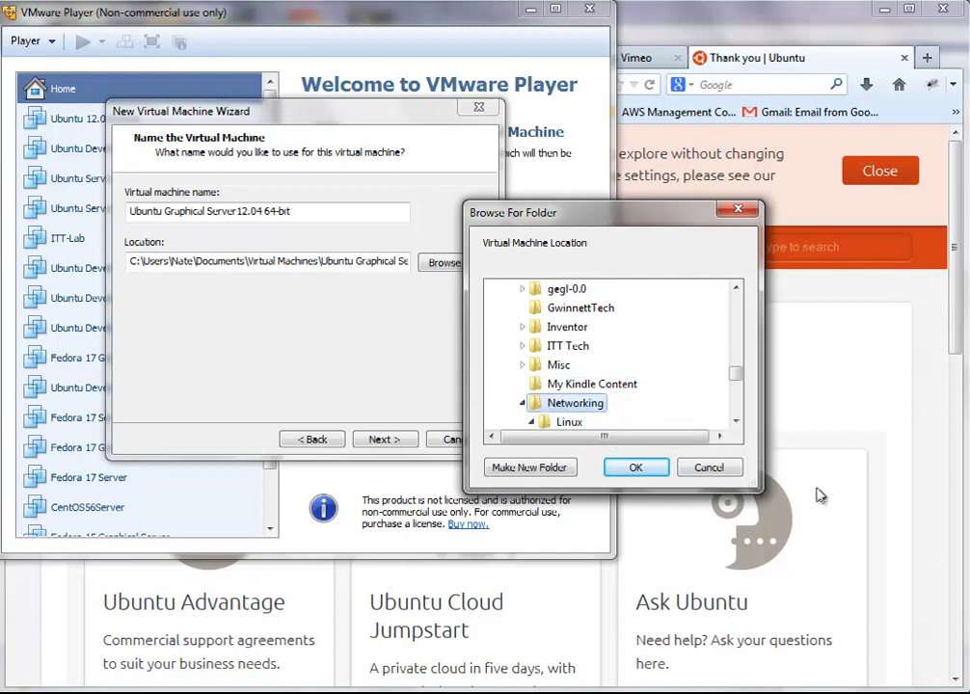
pyautogui.click(736, 421)
pyautogui.click(735, 422)
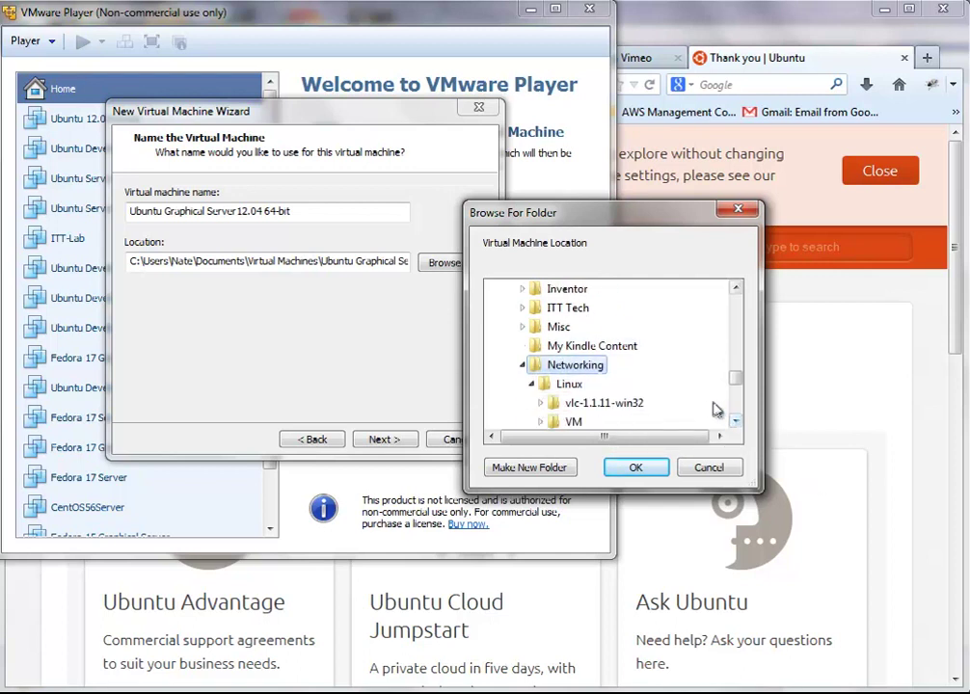
pyautogui.click(736, 421)
pyautogui.click(735, 422)
pyautogui.click(627, 385)
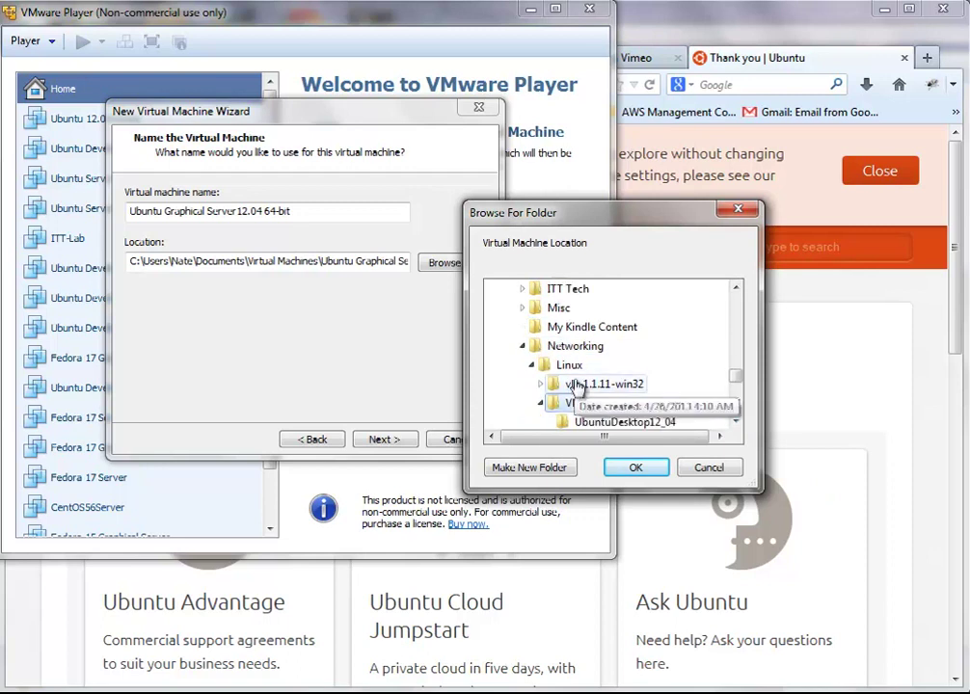
pyautogui.click(736, 422)
pyautogui.click(736, 421)
pyautogui.click(736, 421)
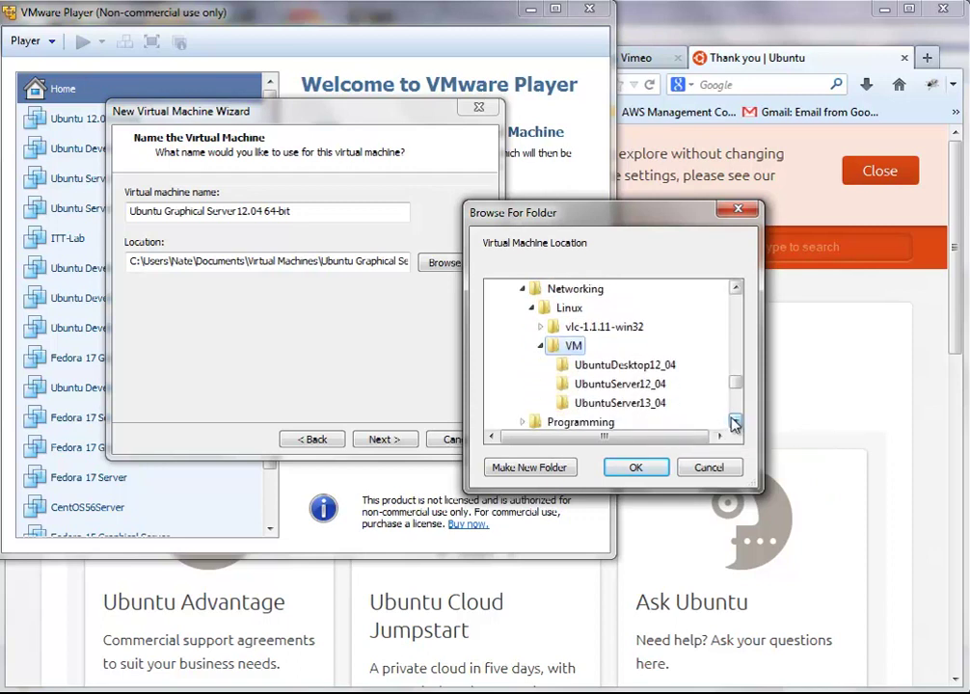
# Step: Create the folder UbuntuGraphicalServer12_04 inside VM and use it as the location
pyautogui.click(534, 468)
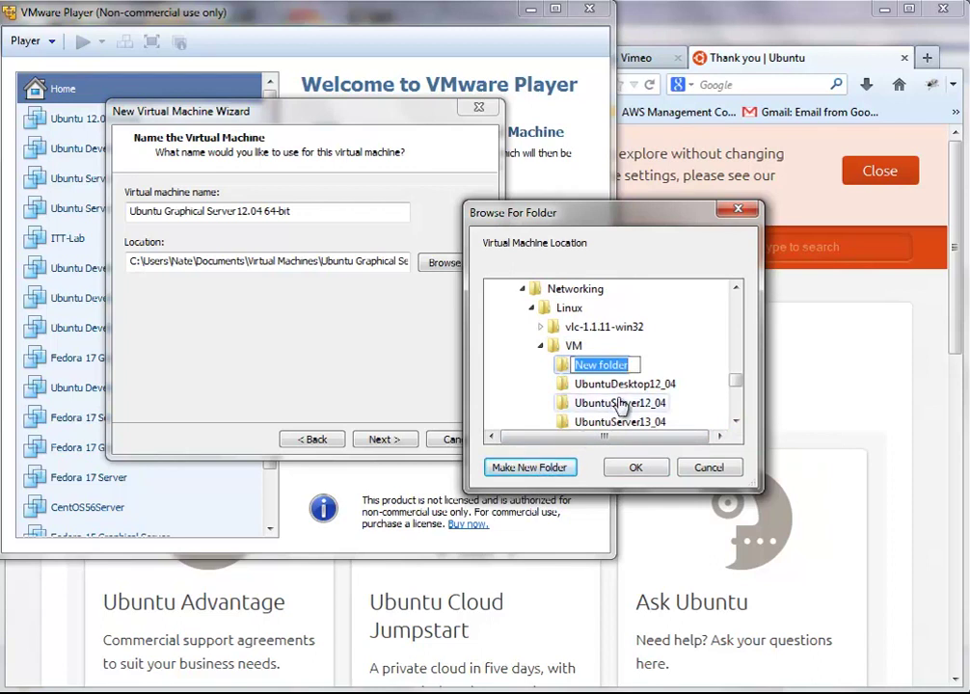
pyautogui.write('Ub')
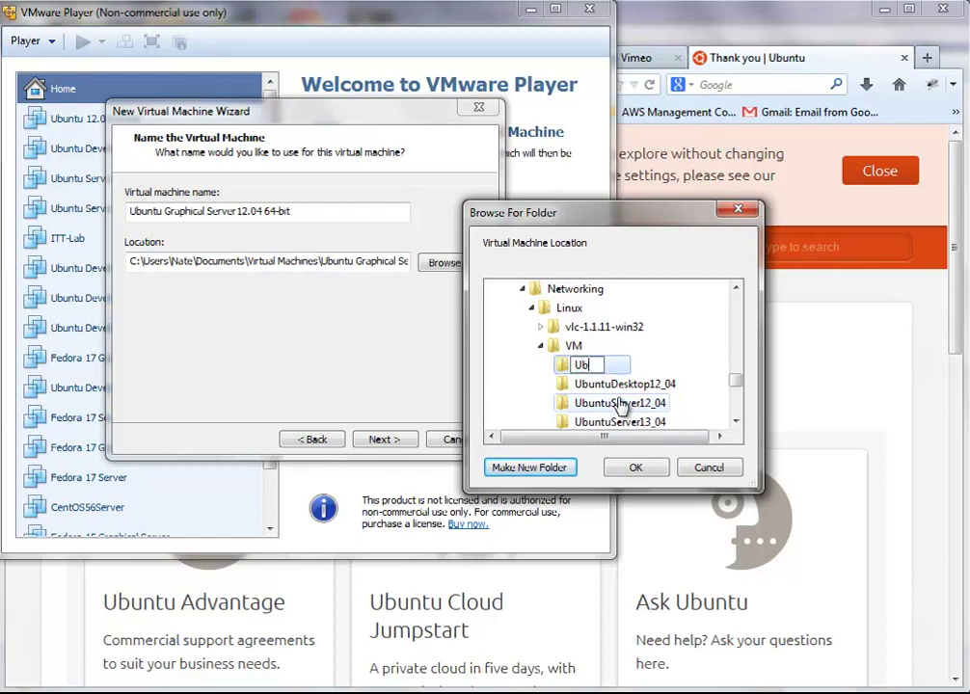
pyautogui.write('untuGraphicalS')
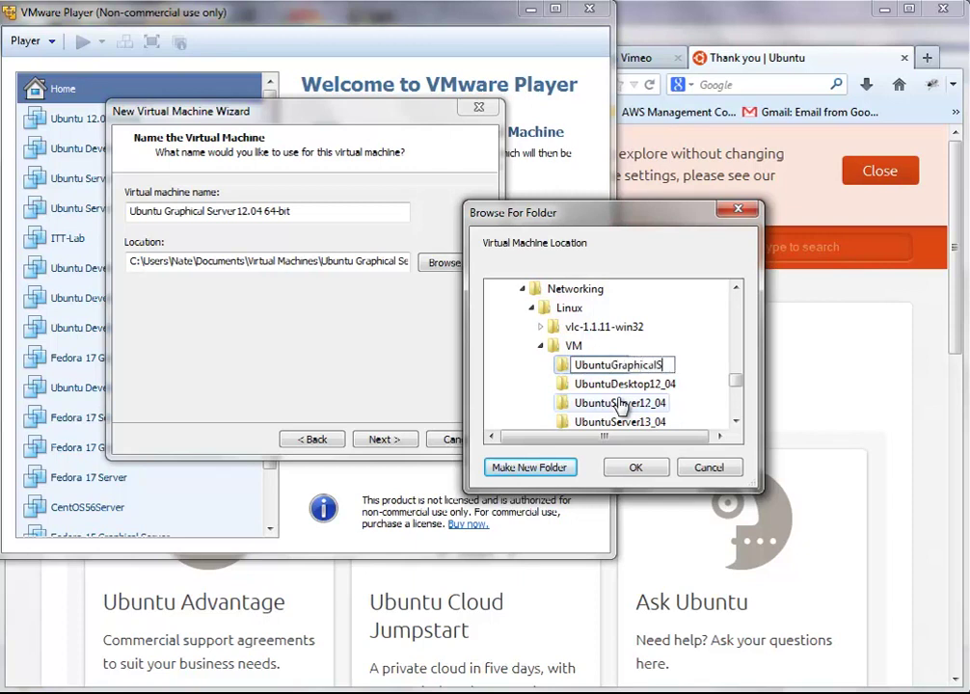
pyautogui.write('erver12_04')
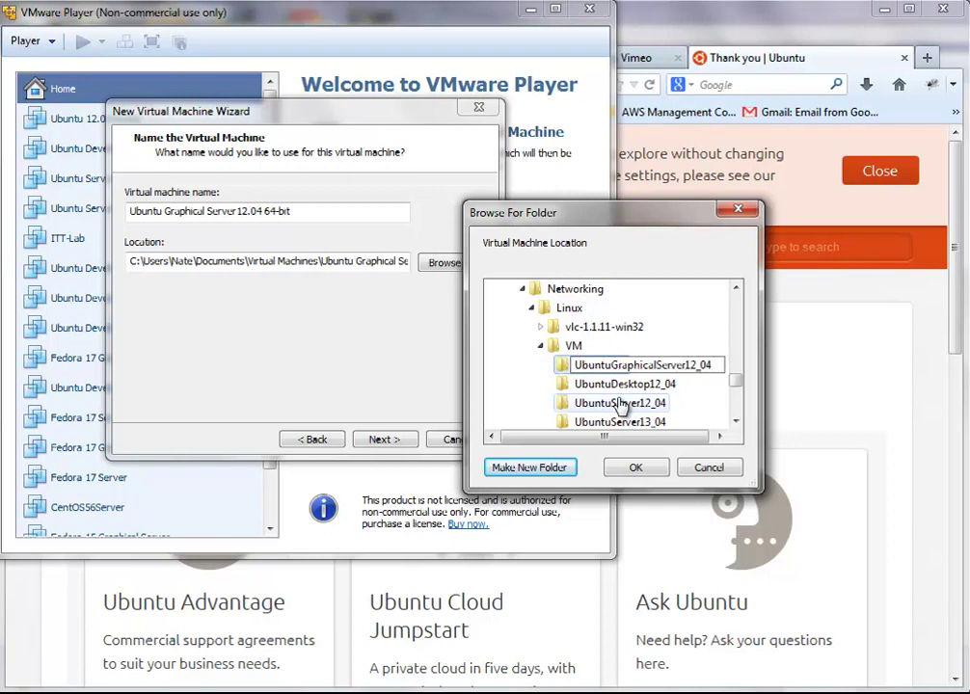
pyautogui.press('Return')
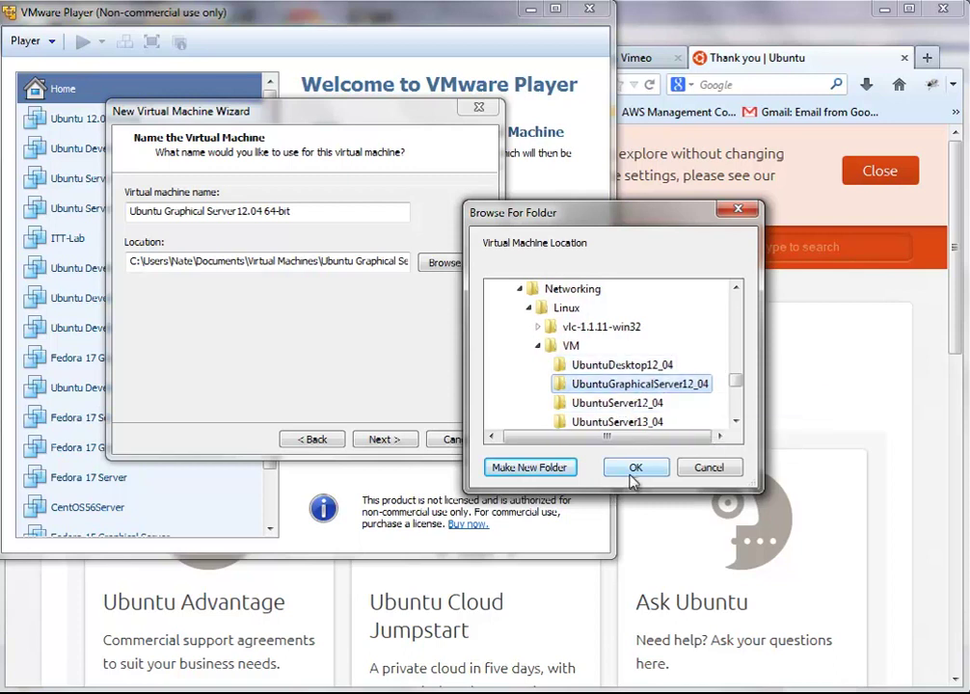
pyautogui.click(634, 476)
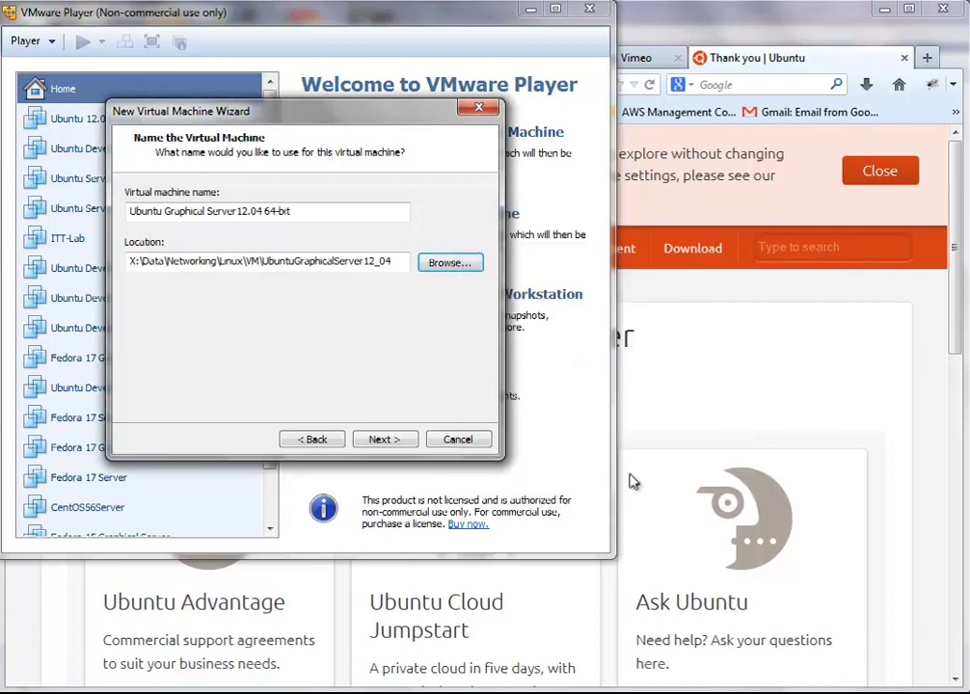
# Step: Make the virtual disk 50 GB, stored as a single file, and continue to the summary
pyautogui.click(376, 440)
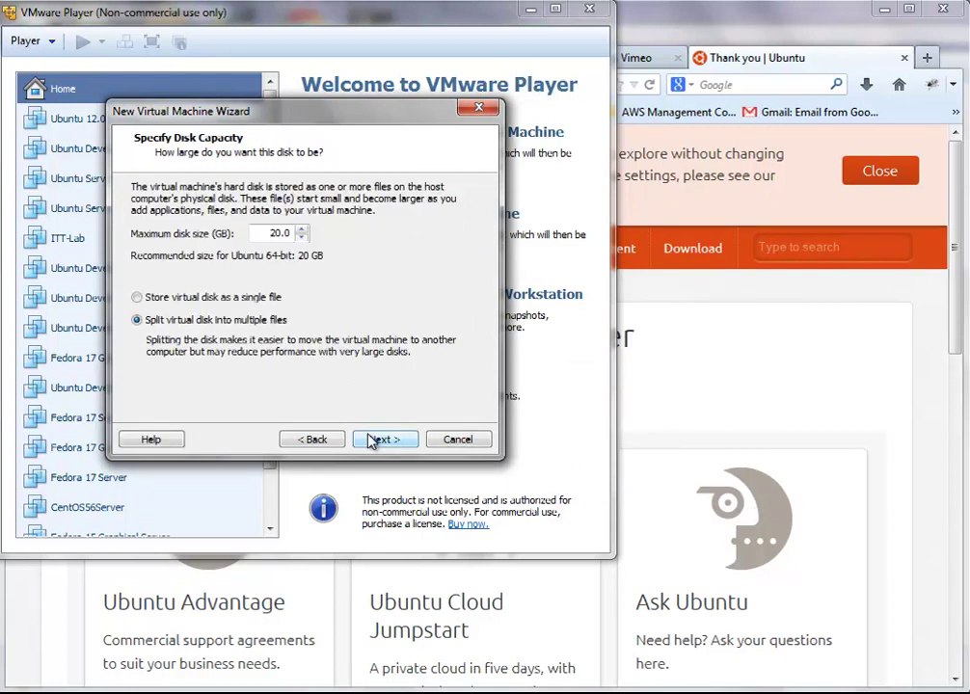
pyautogui.click(193, 299)
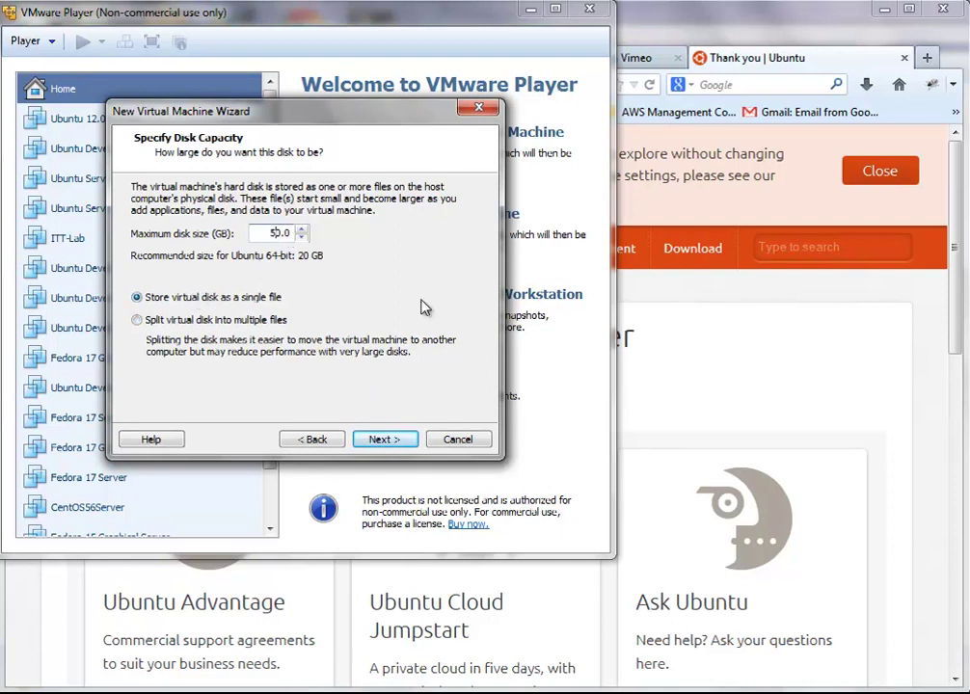
pyautogui.click(410, 441)
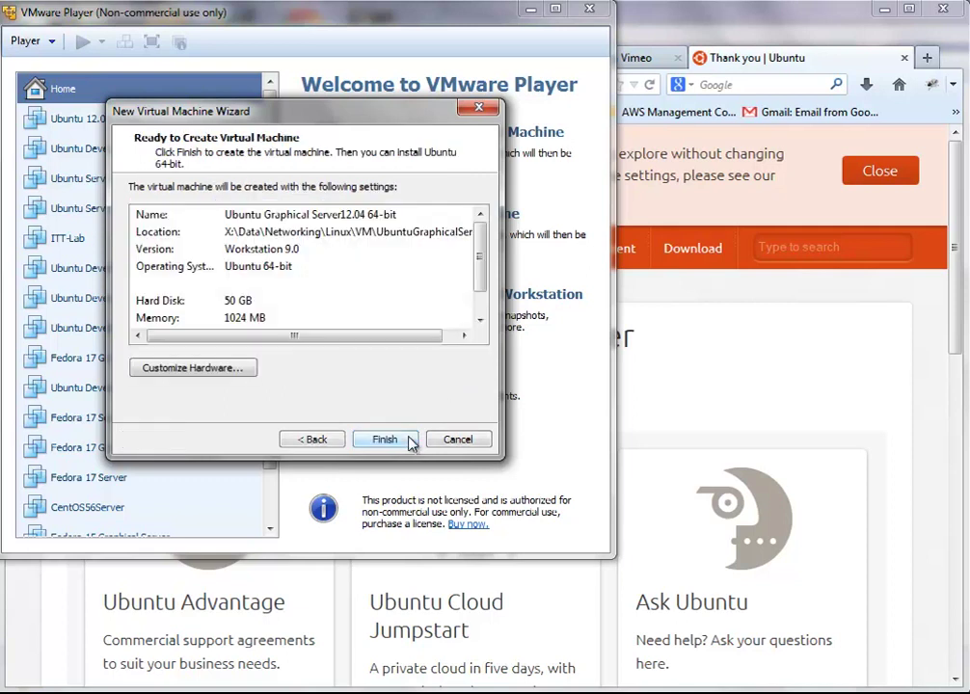
# Step: In Customize Hardware, set memory to 4096 MB and processor cores to 2
pyautogui.click(248, 369)
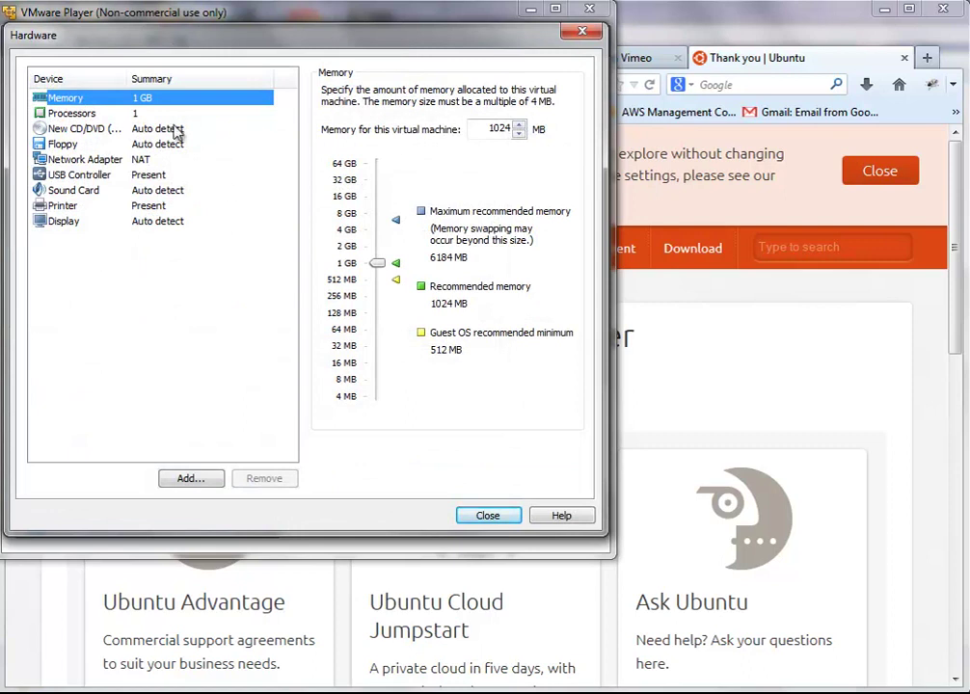
pyautogui.click(341, 230)
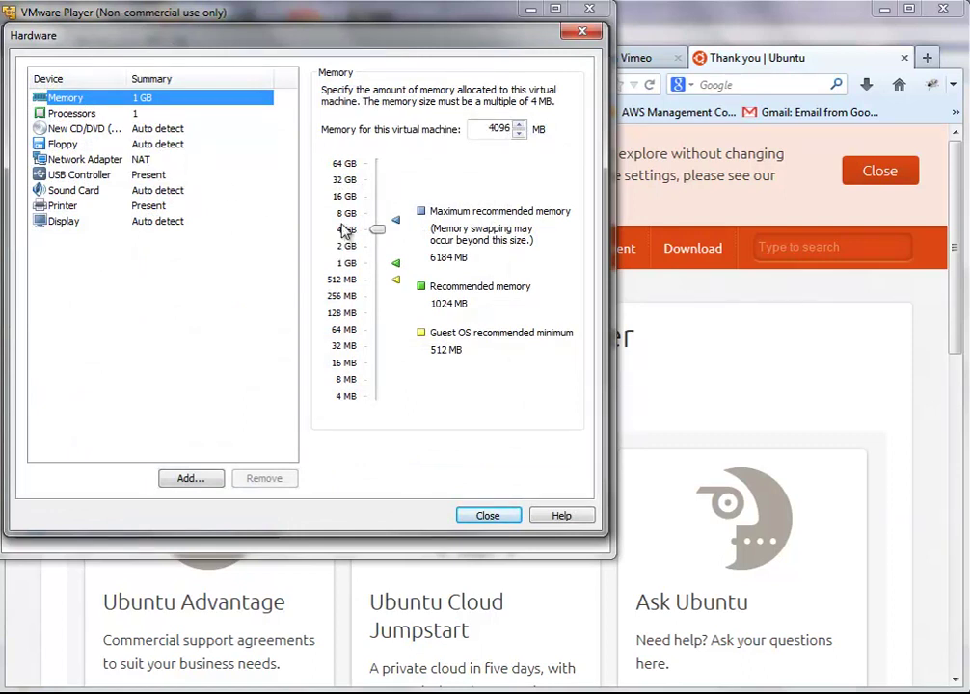
pyautogui.click(87, 113)
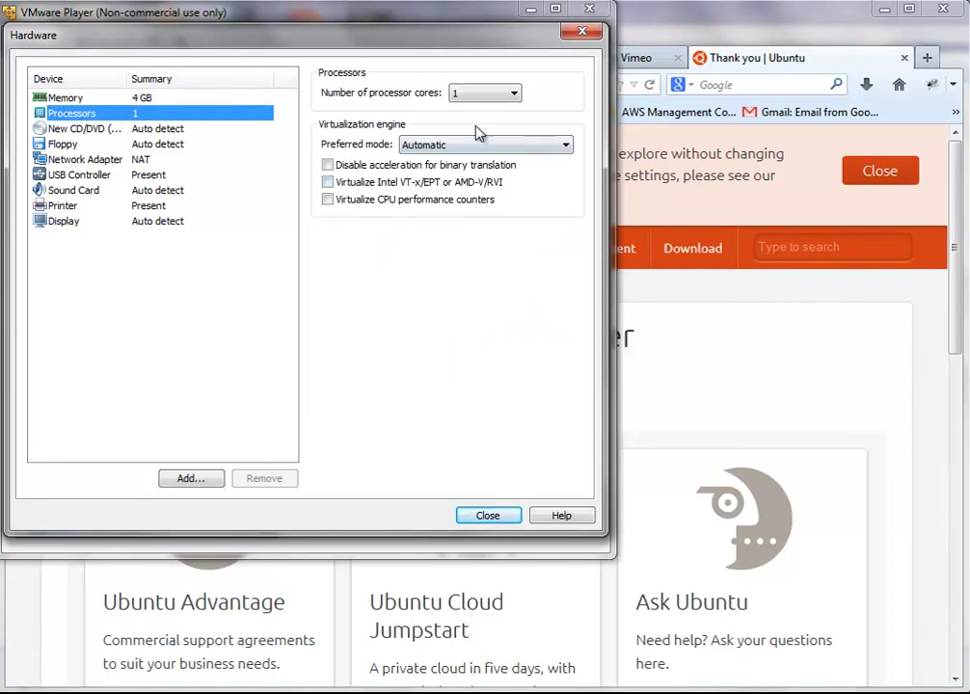
pyautogui.click(511, 94)
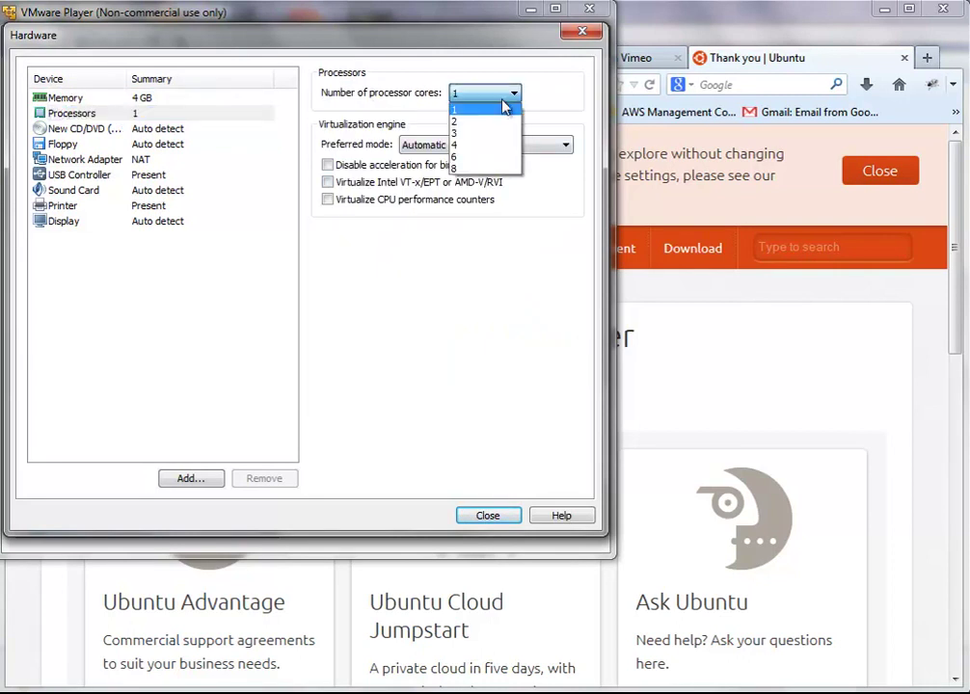
pyautogui.click(454, 121)
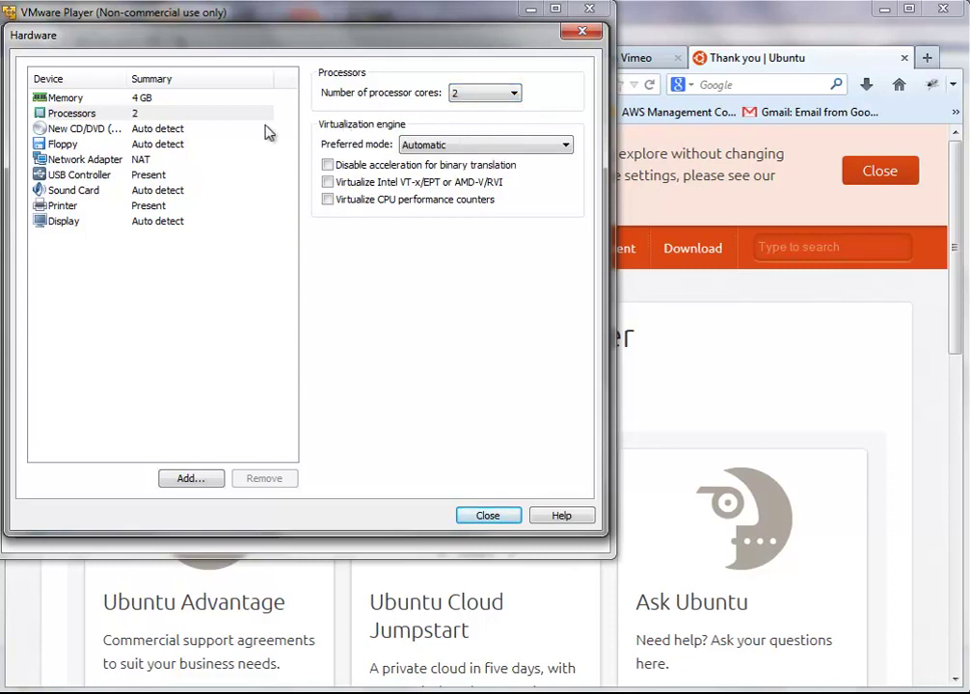
pyautogui.click(179, 130)
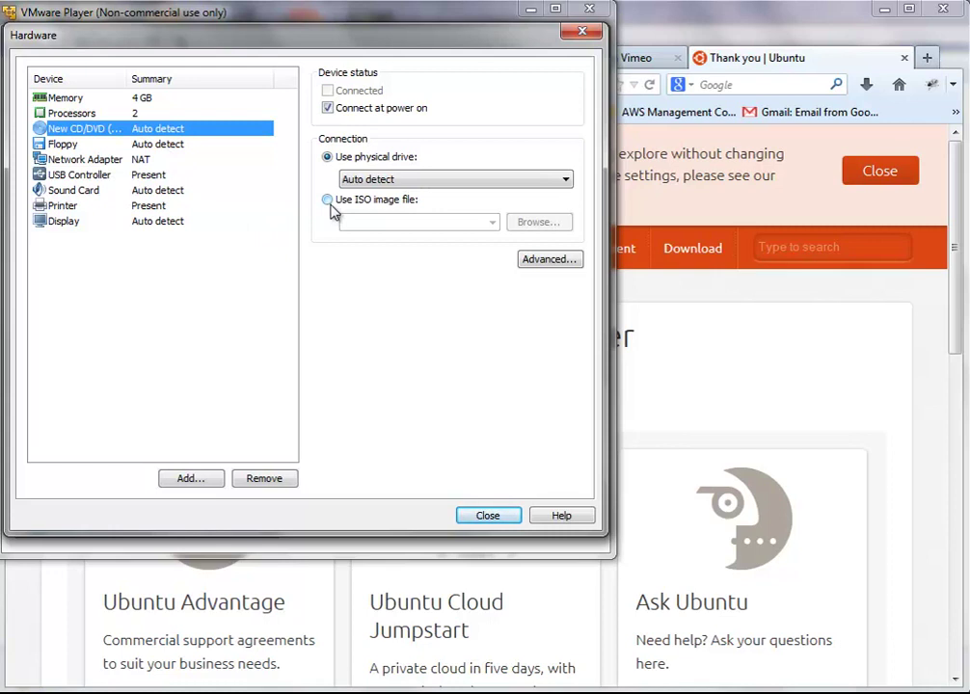
# Step: Point the CD/DVD drive at the ubuntu-12.04.2-server-amd64 ISO image in the Linux folder
pyautogui.click(328, 201)
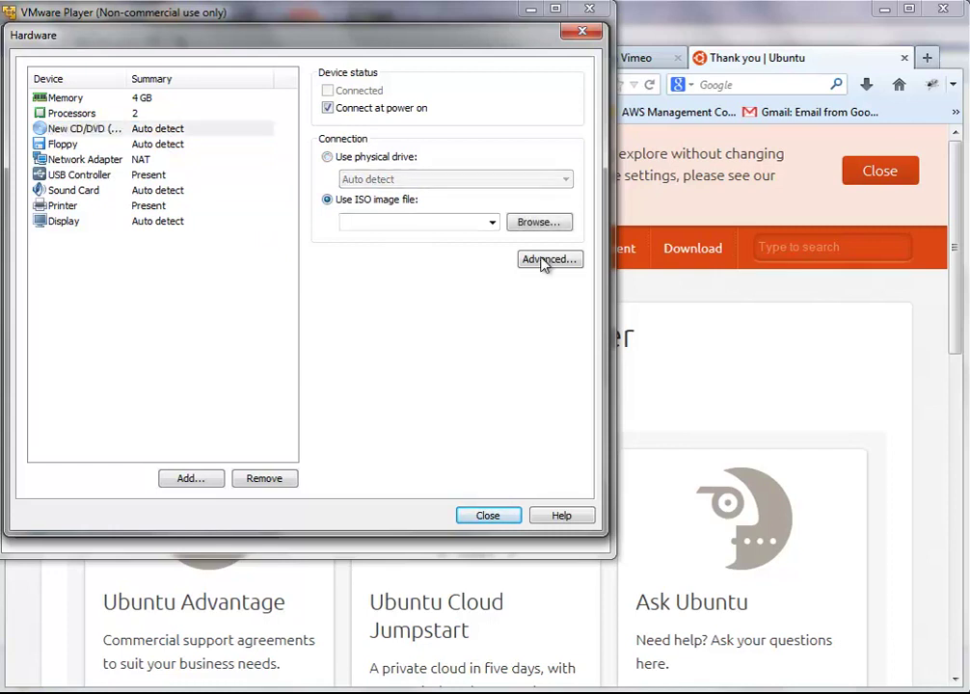
pyautogui.click(546, 228)
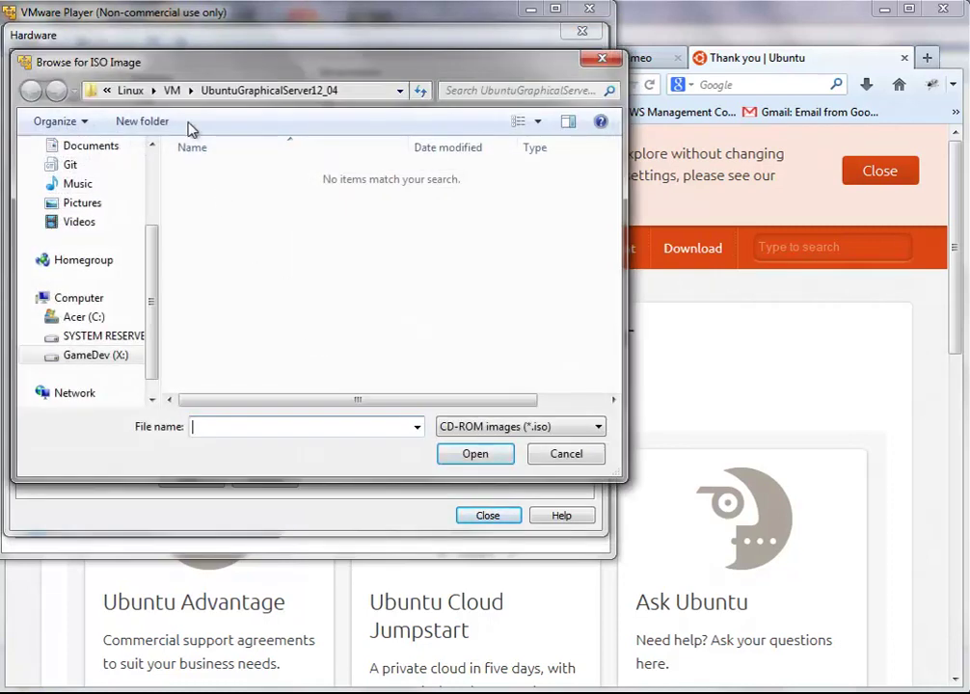
pyautogui.click(172, 91)
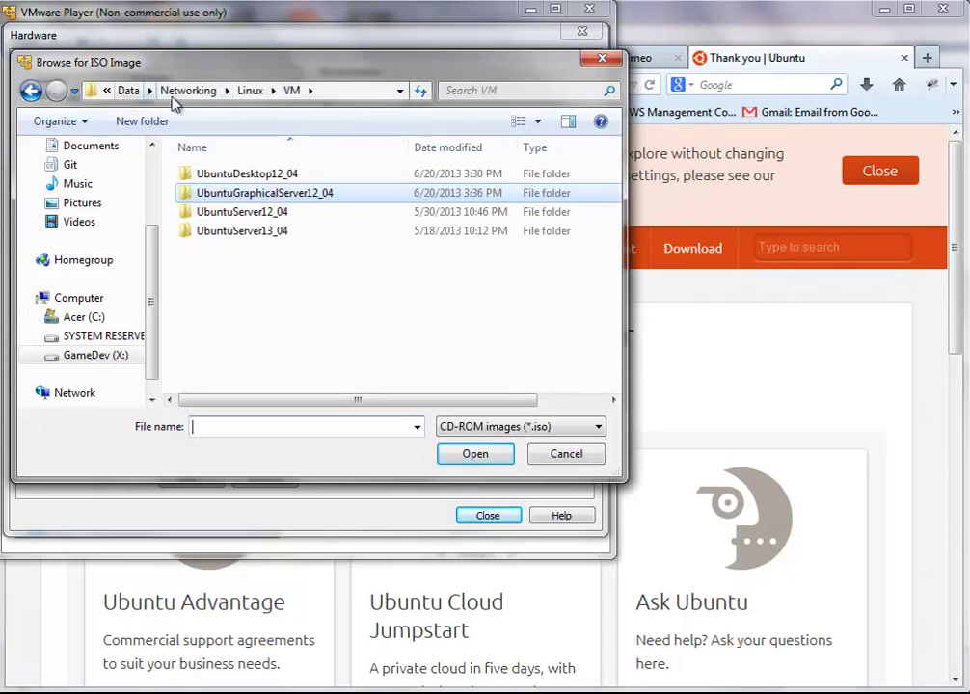
pyautogui.click(246, 90)
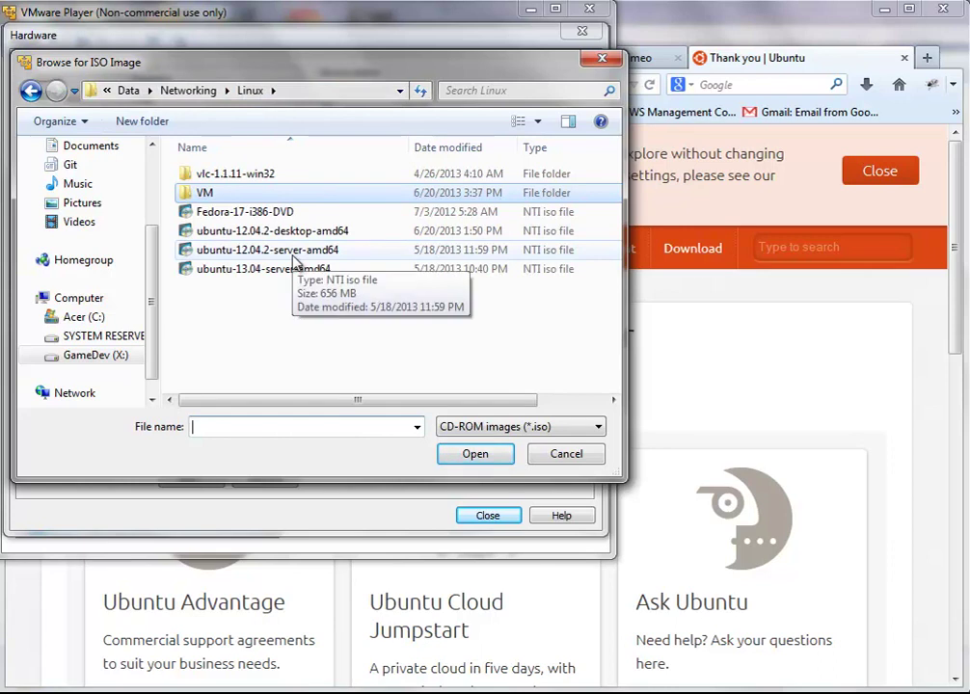
pyautogui.click(294, 254)
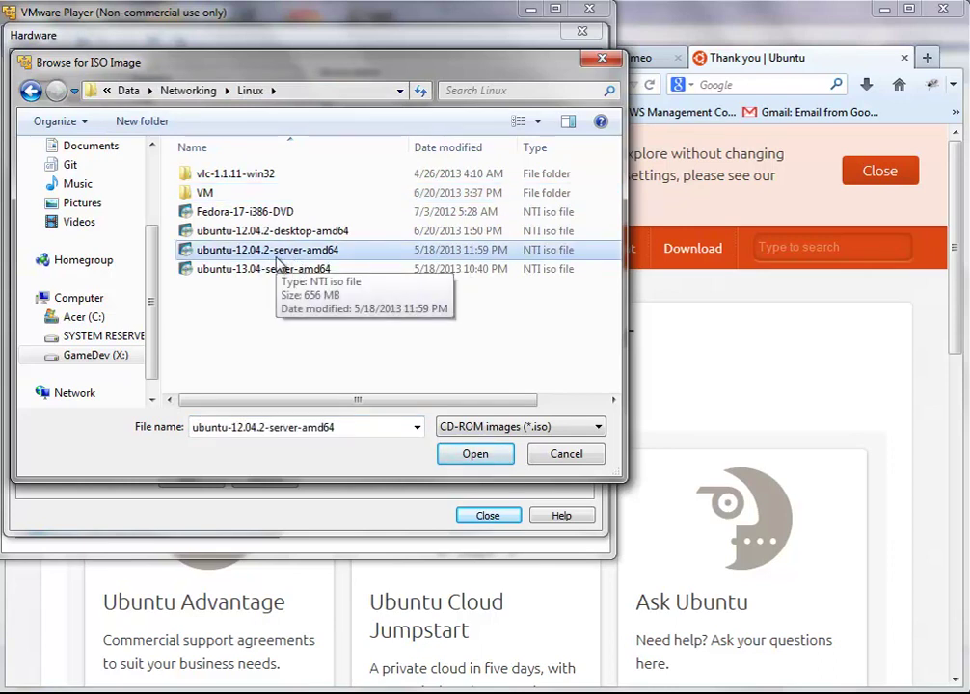
pyautogui.click(457, 454)
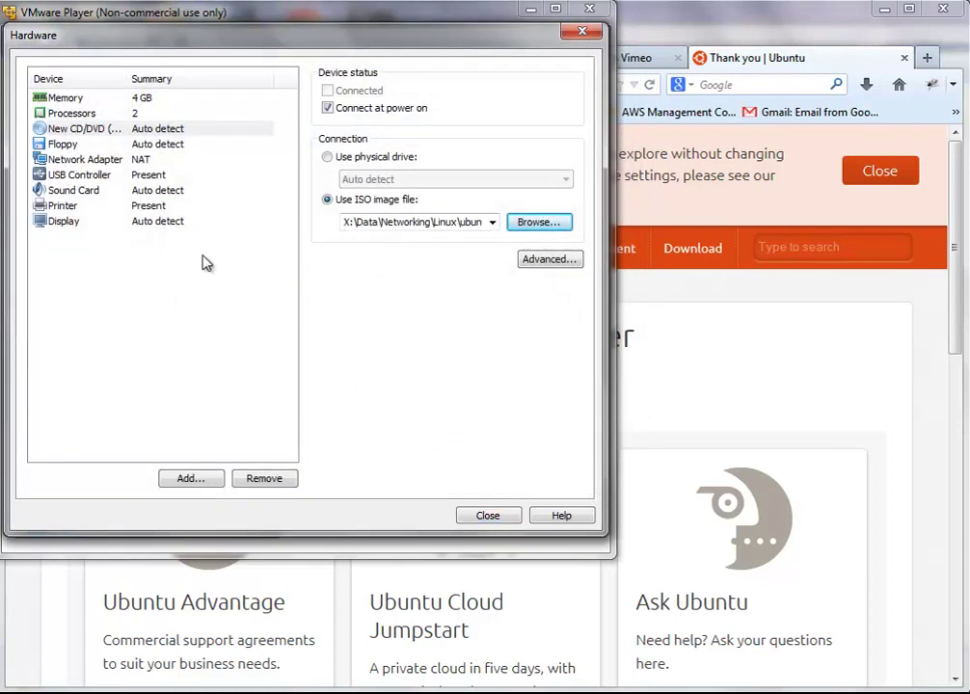
# Step: Review floppy, network, USB, sound, printer, display, memory, processor and CD/DVD settings, then close
pyautogui.click(100, 145)
pyautogui.click(100, 160)
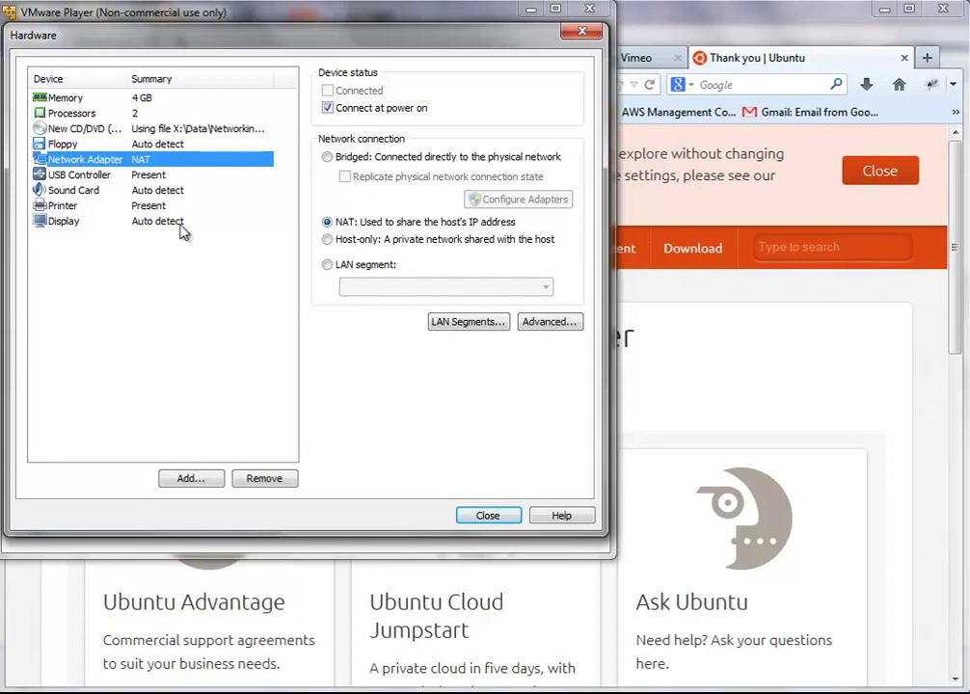
pyautogui.click(96, 175)
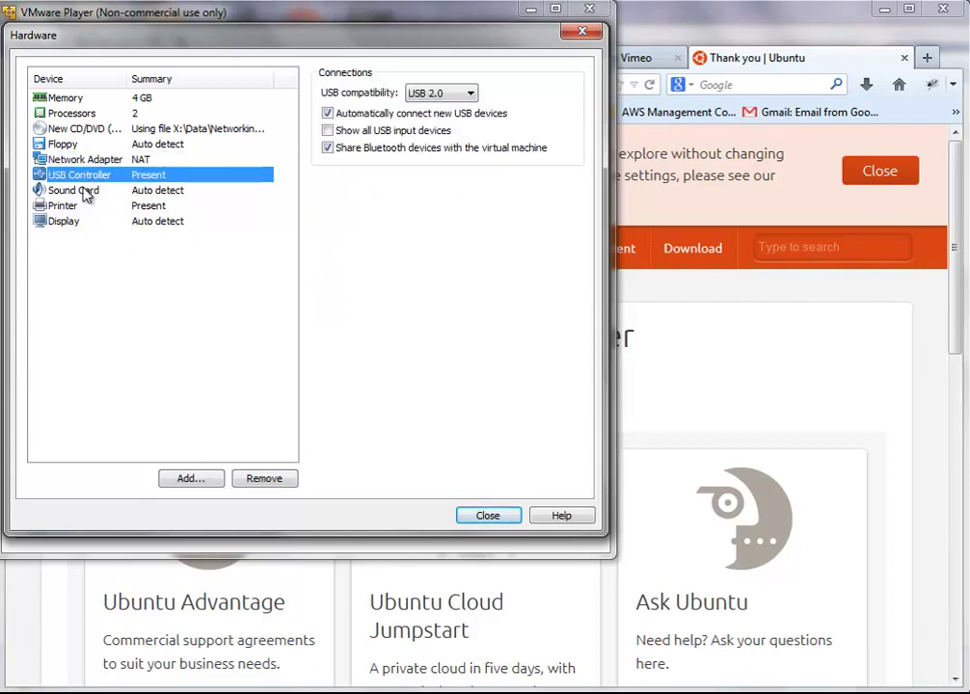
pyautogui.click(85, 191)
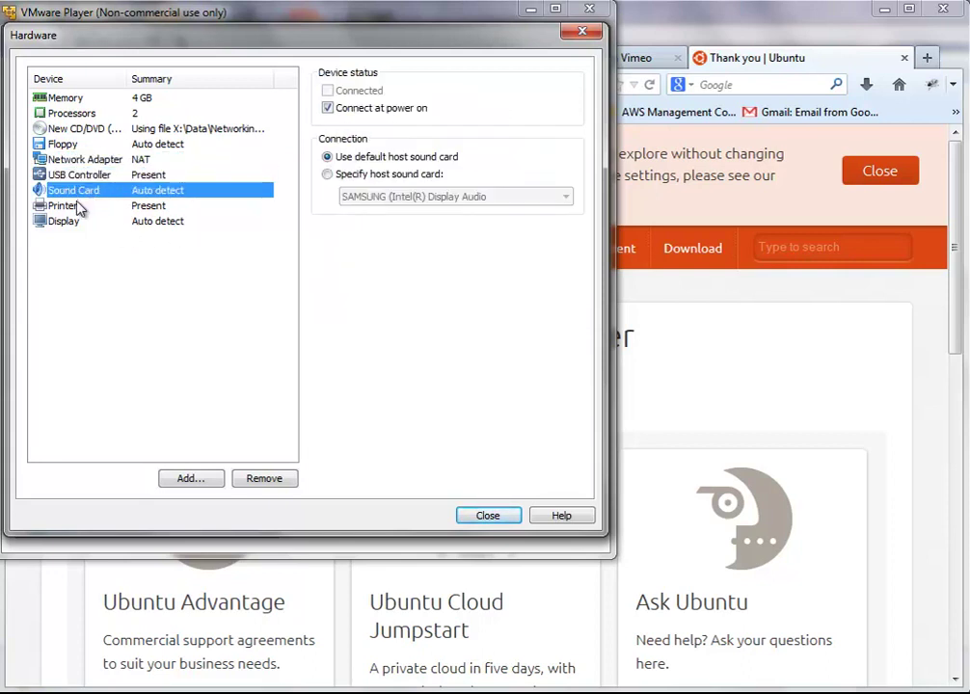
pyautogui.click(79, 207)
pyautogui.click(81, 222)
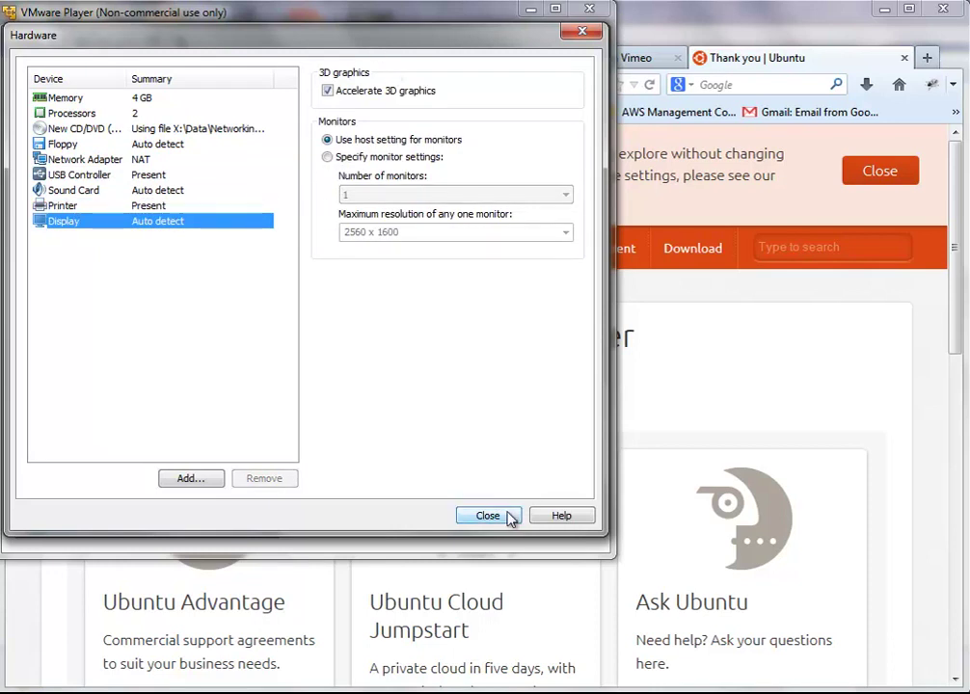
pyautogui.click(96, 96)
pyautogui.click(89, 113)
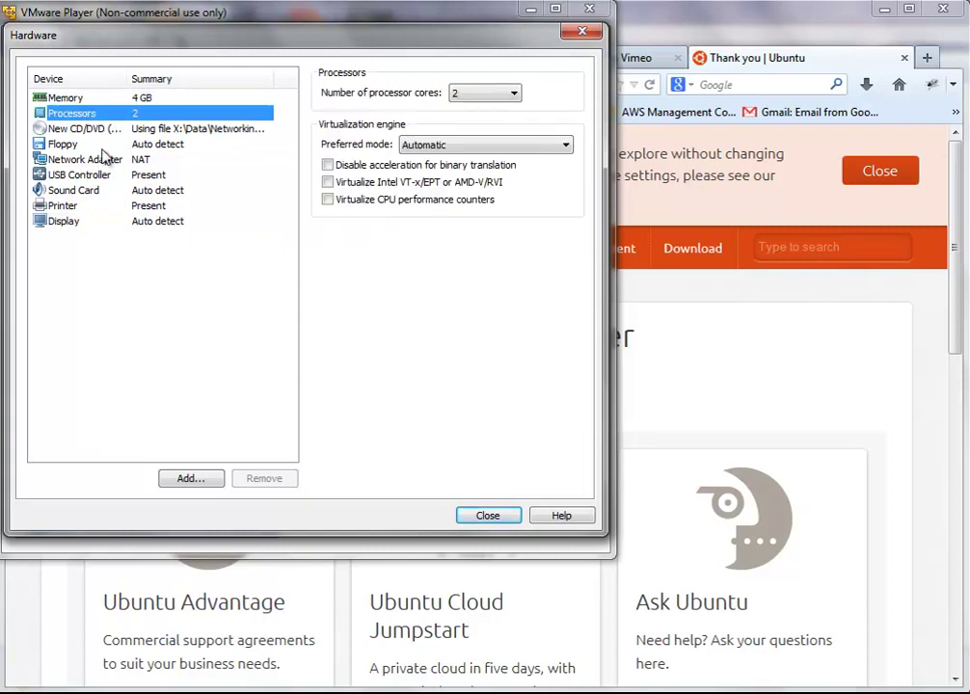
pyautogui.click(104, 129)
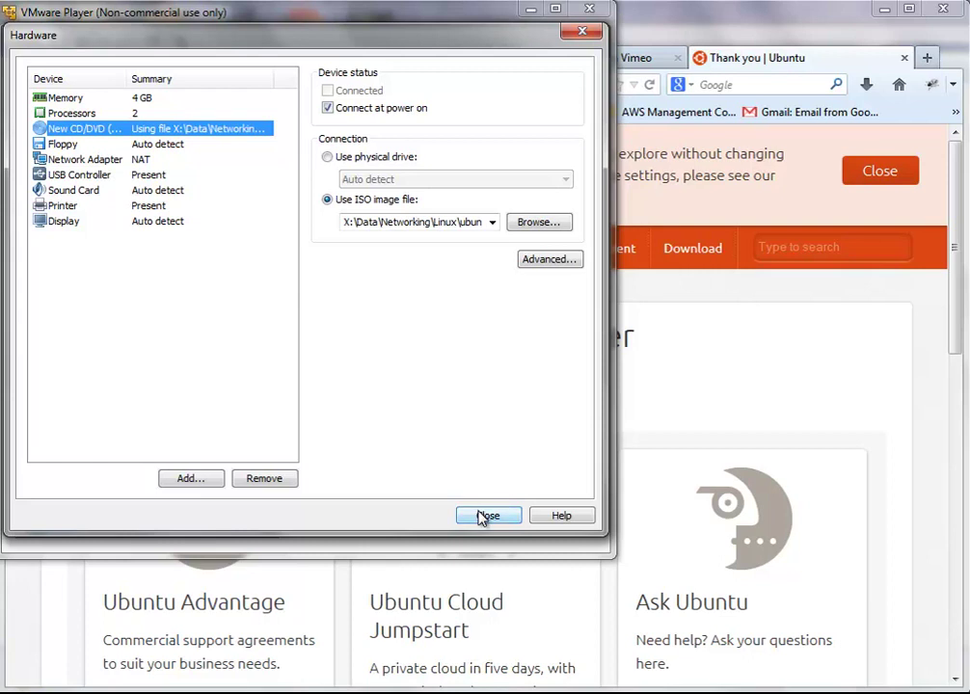
pyautogui.click(485, 514)
# Step: Finish the wizard and power on the Ubuntu Graphical Server12.04 64-bit machine from the library
pyautogui.click(392, 445)
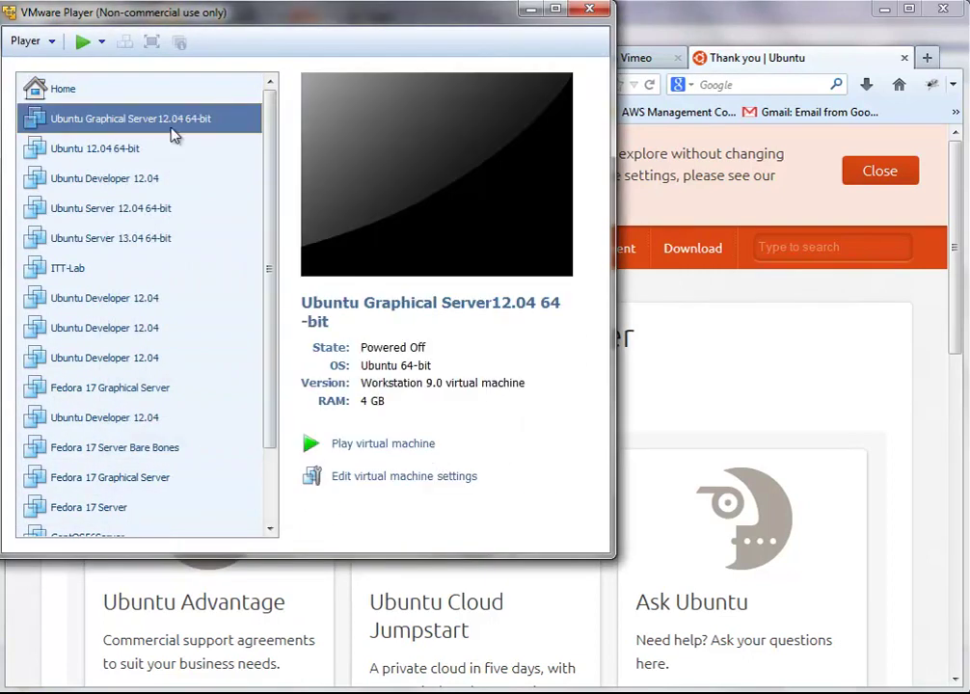
pyautogui.doubleClick(171, 124)
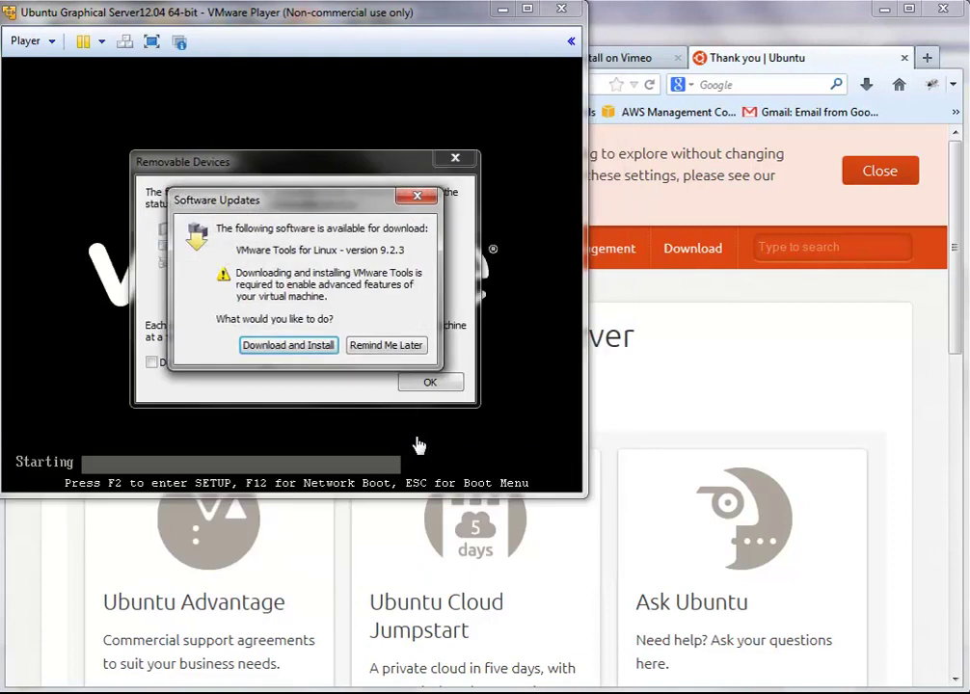
# Step: Dismiss the VMware Tools and removable-device notices, then boot in English into Install Ubuntu Server
pyautogui.click(398, 346)
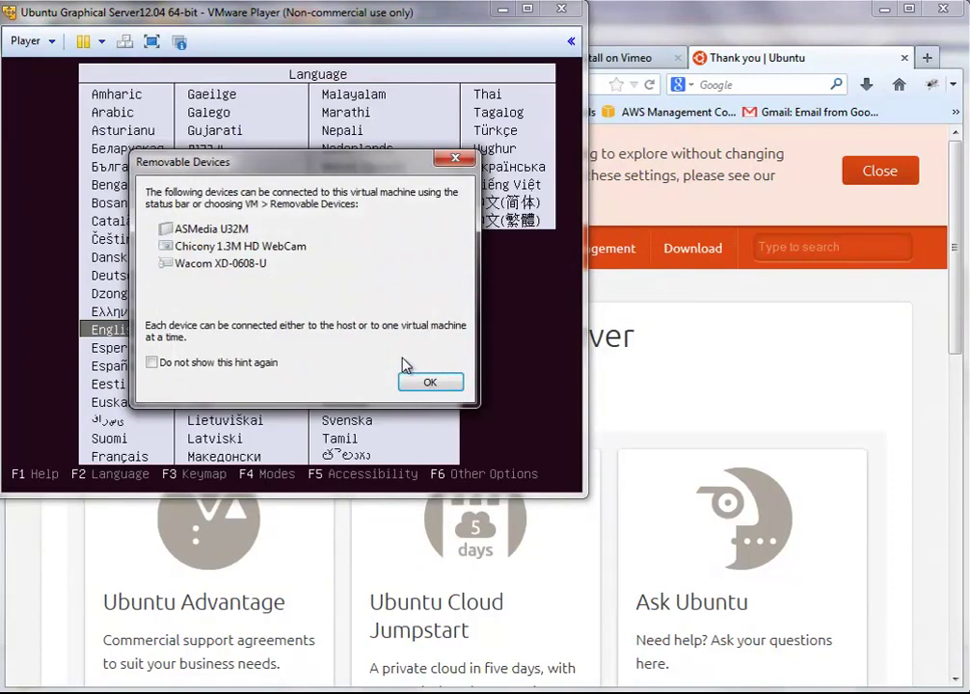
pyautogui.click(421, 385)
pyautogui.click(383, 284)
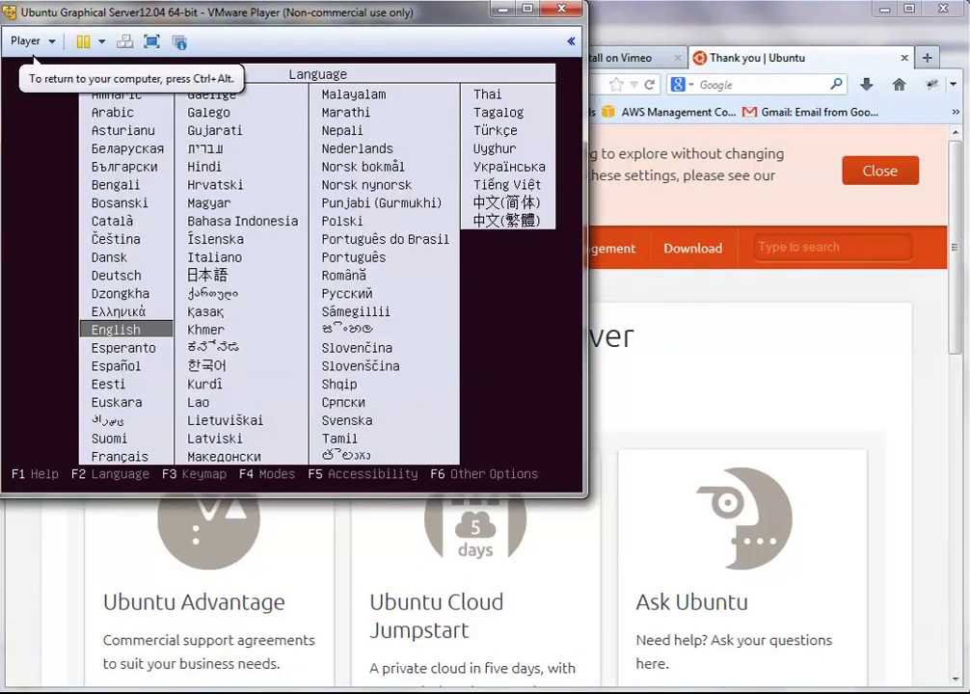
pyautogui.press('Return')
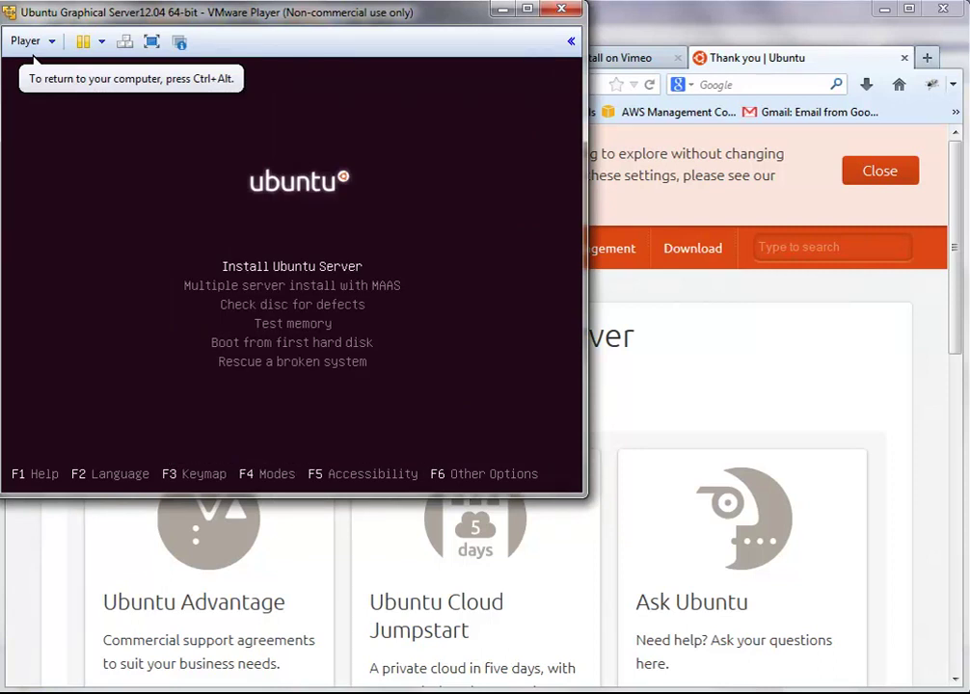
pyautogui.press('Return')
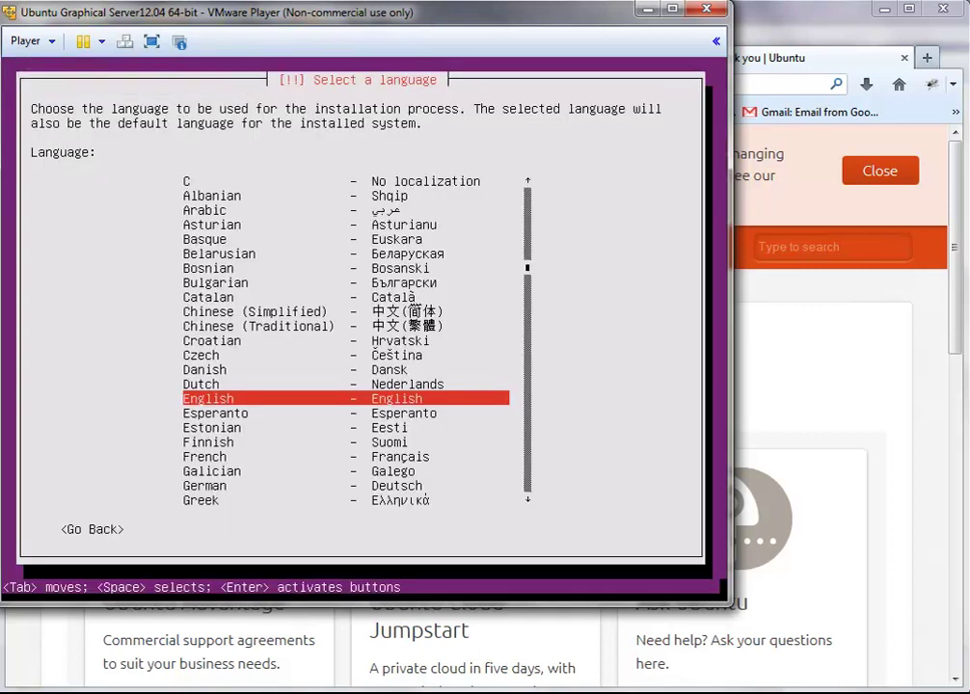
# Step: Accept English and United States, skip keyboard detection, and choose English (US) as keyboard country
pyautogui.press('Return')
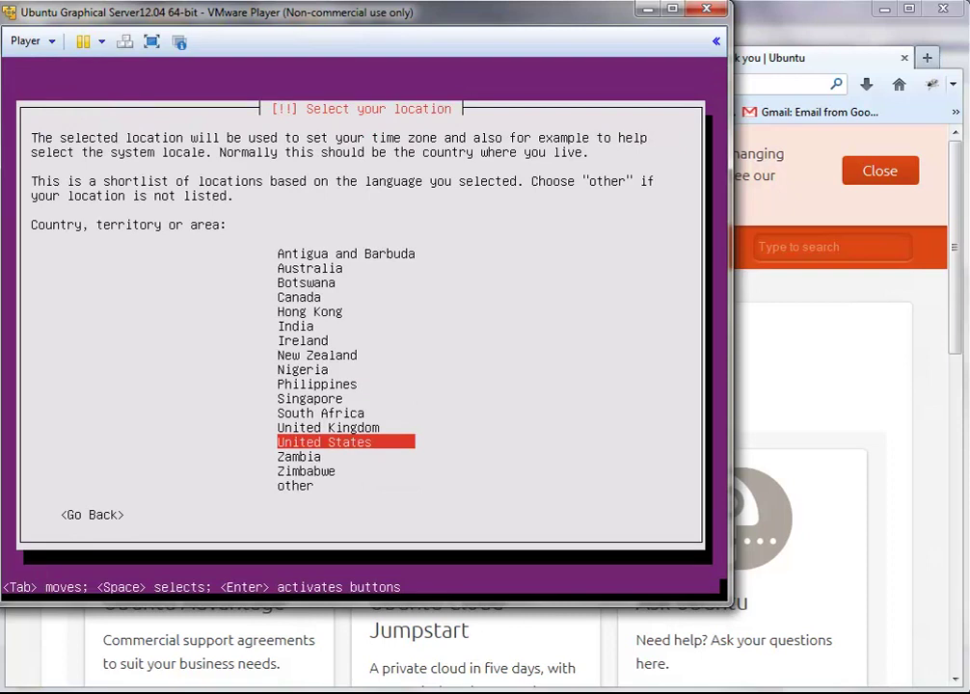
pyautogui.press('Return')
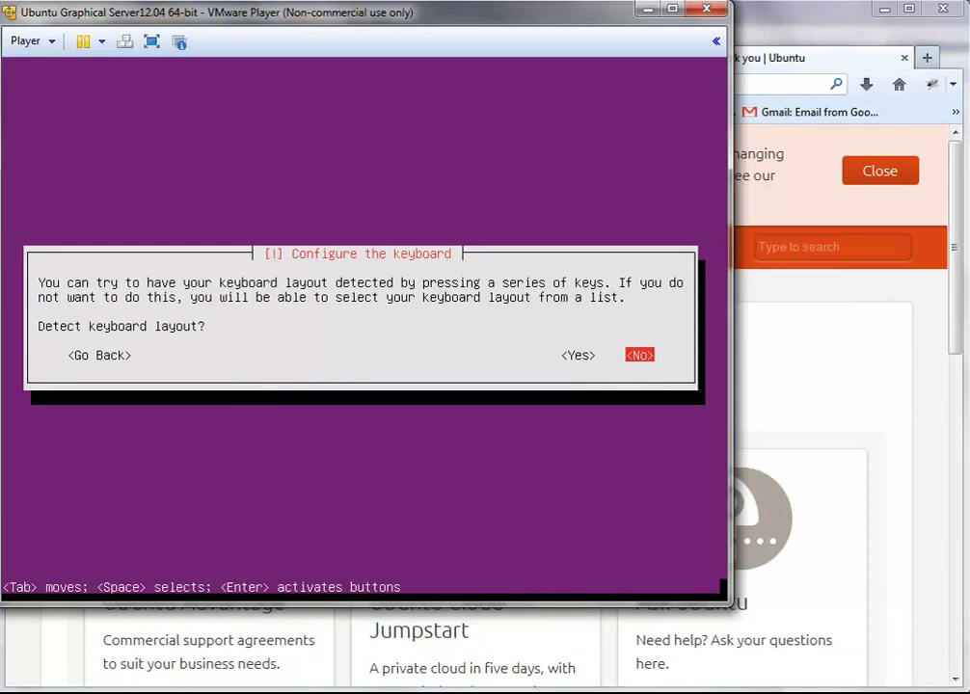
pyautogui.press('Return')
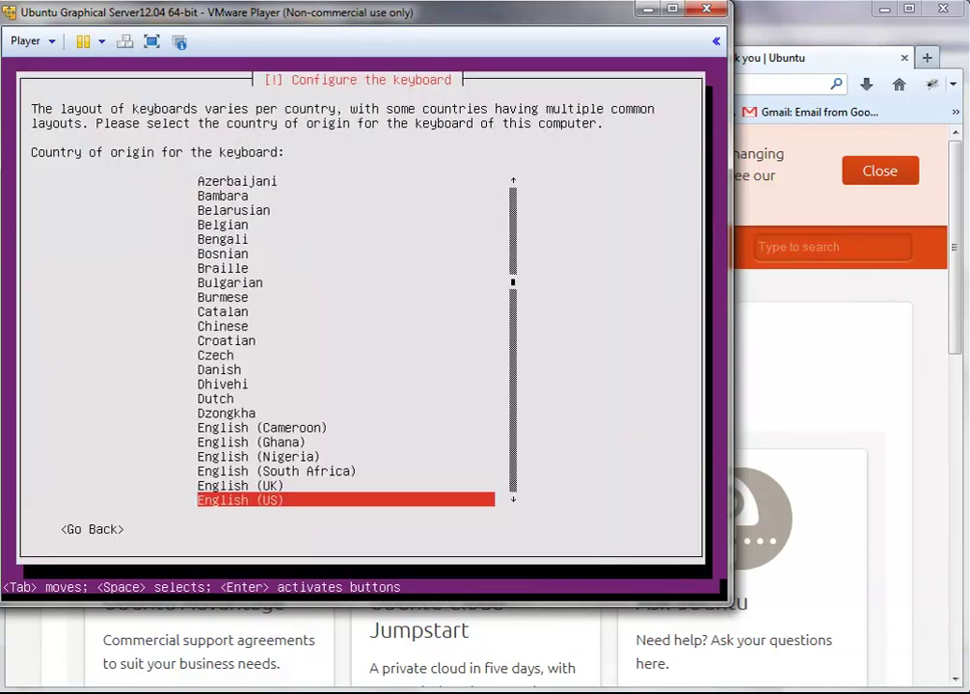
pyautogui.press('Return')
pyautogui.press('Return')
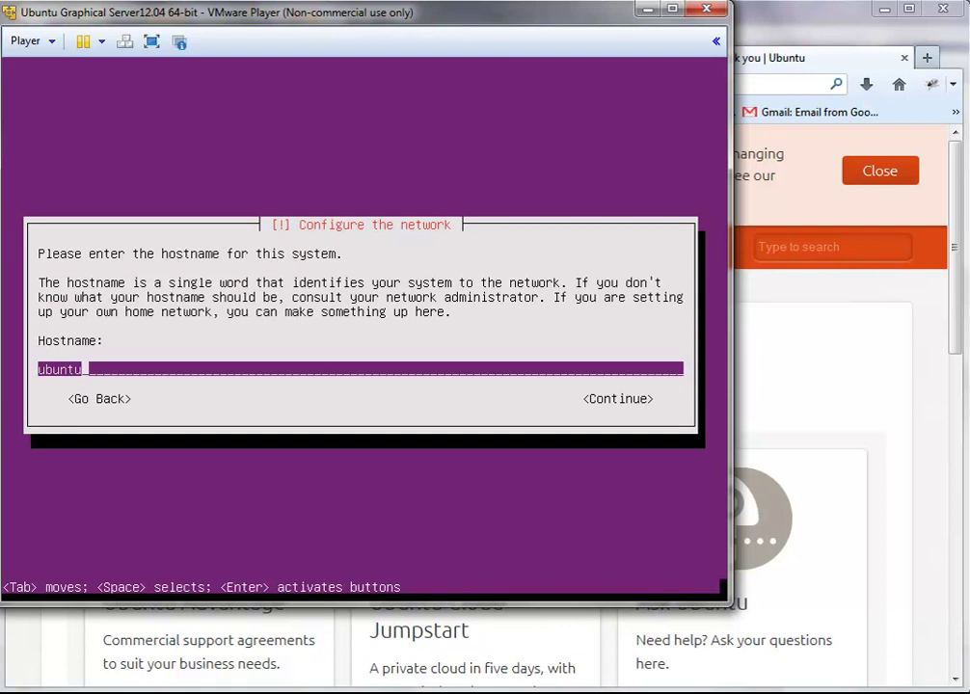
# Step: Set the hostname to ubuntuServer and accept it
pyautogui.write('Server')
pyautogui.press('Tab')
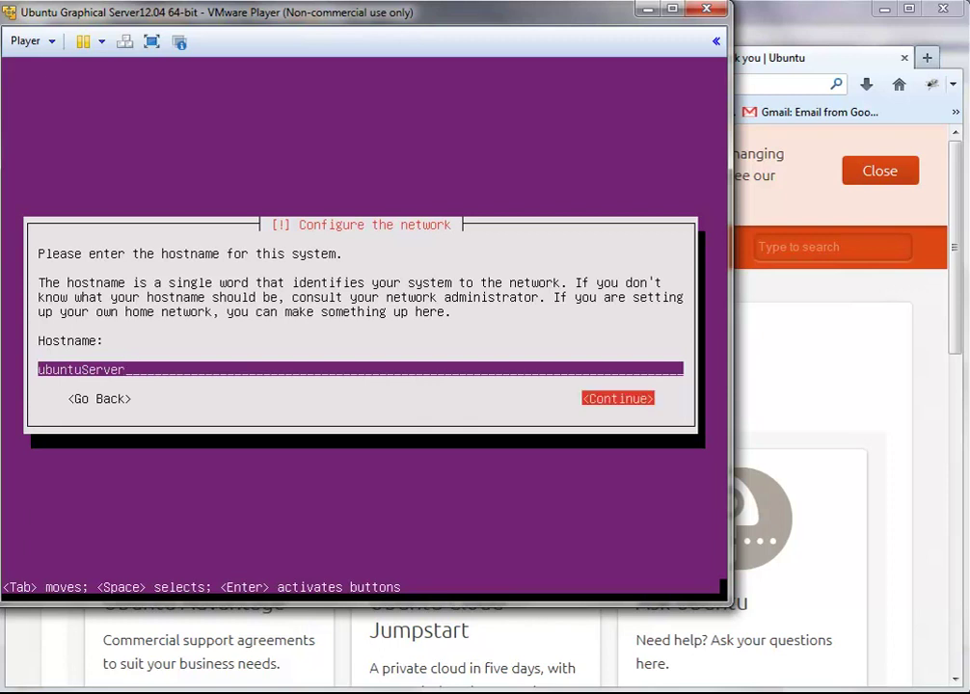
pyautogui.press('Return')
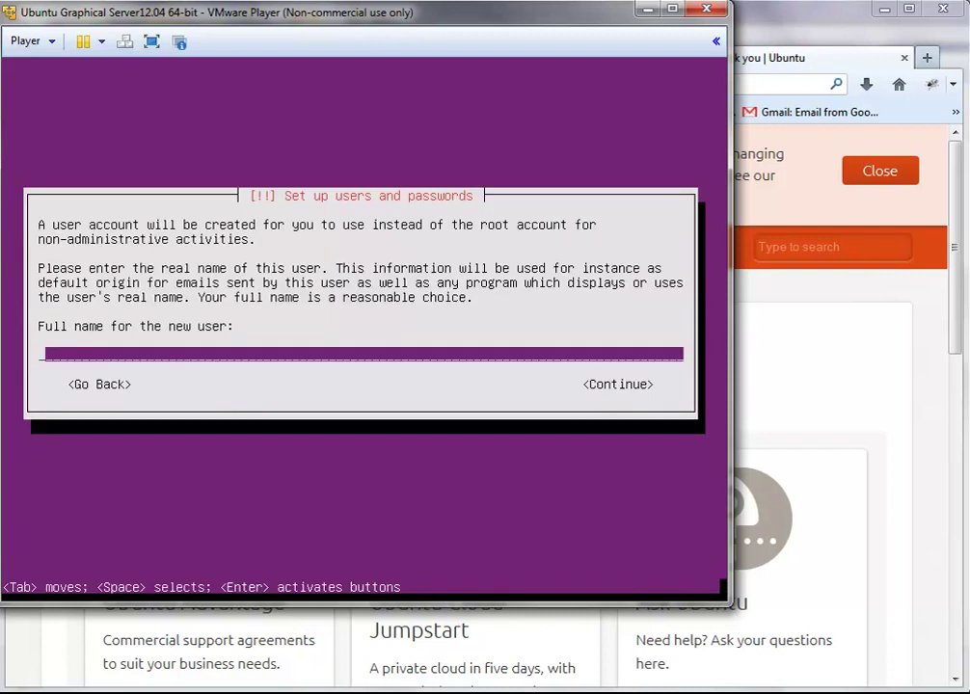
# Step: Enter the new user's full name and keep the suggested username
pyautogui.write('Nate Nesler')
pyautogui.press('Tab')
pyautogui.press('Return')
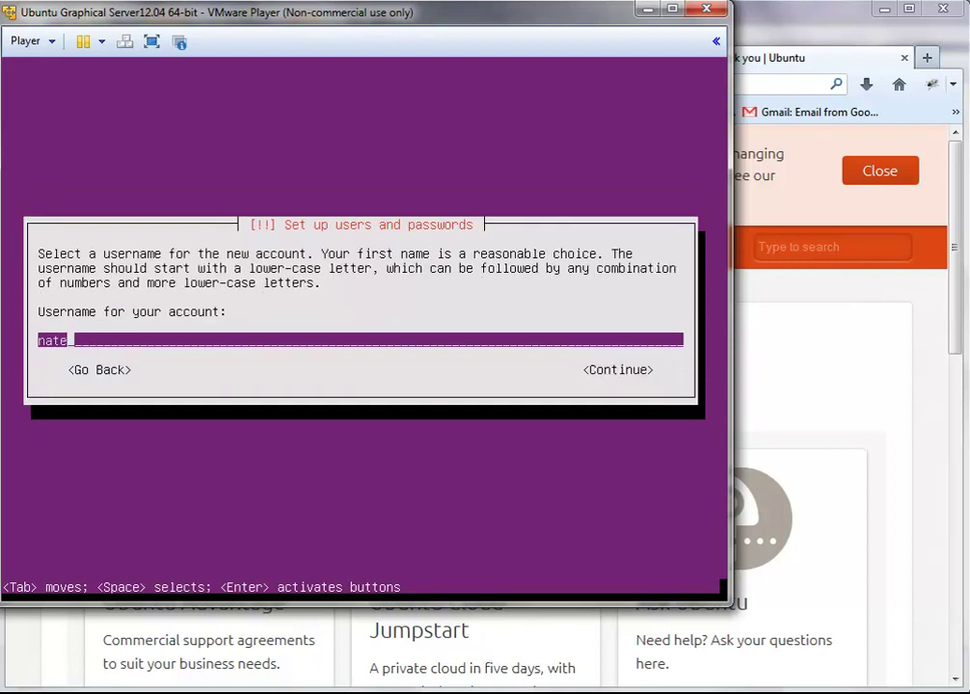
pyautogui.press('Tab')
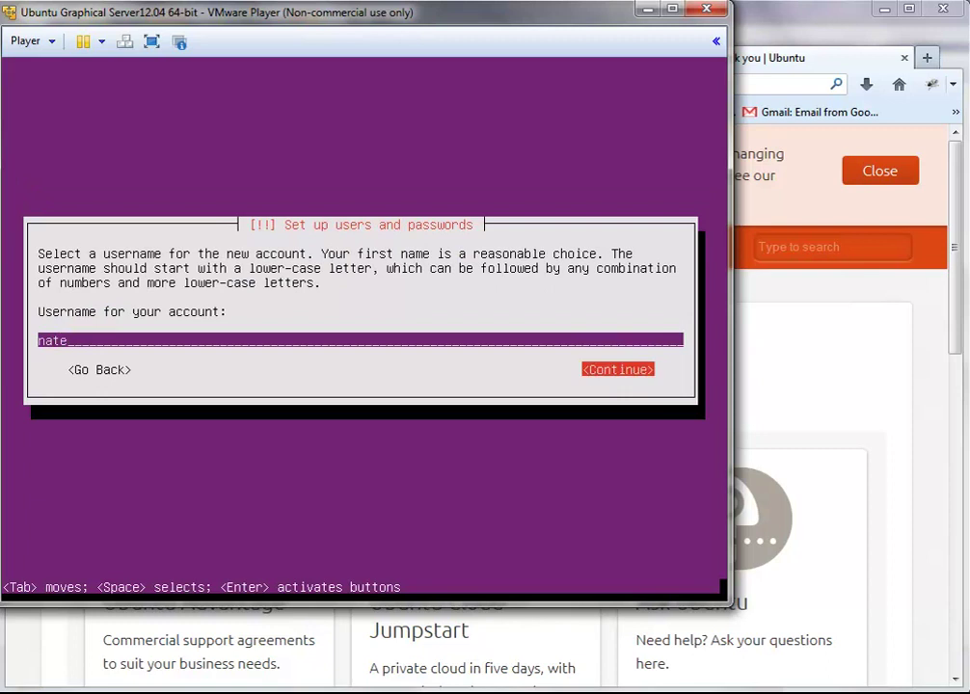
pyautogui.press('Return')
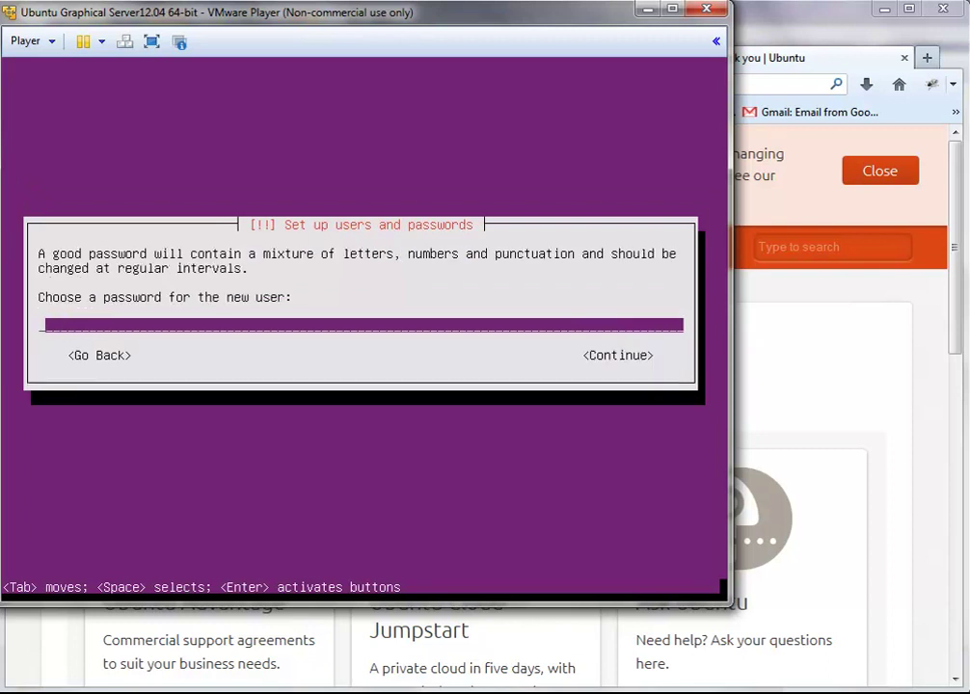
# Step: Set and confirm the account password, and decline home directory encryption
pyautogui.write('********')
pyautogui.press('Return')
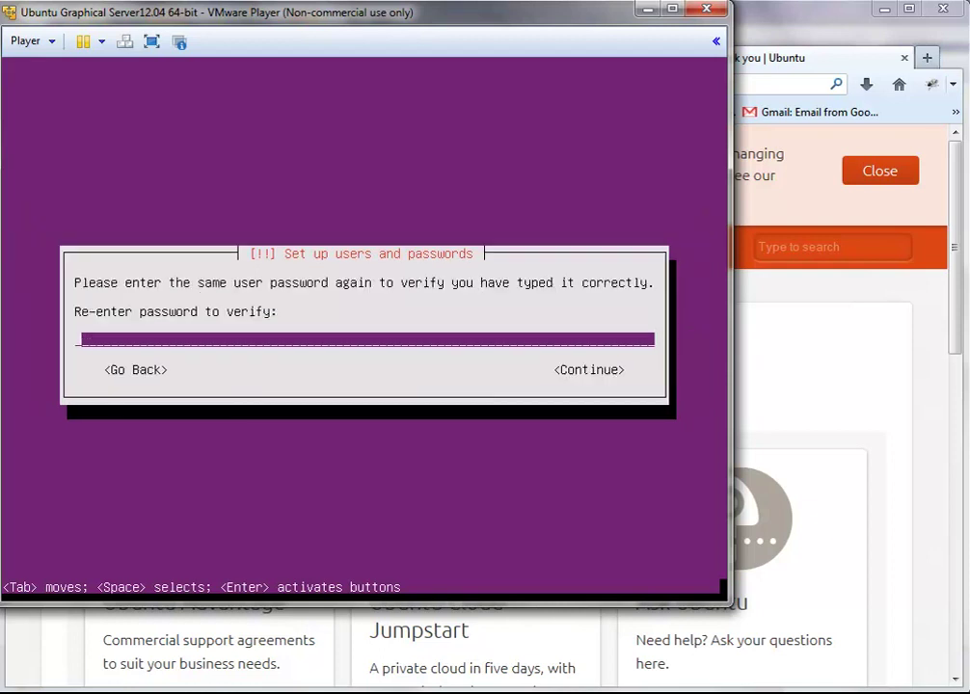
pyautogui.write('********')
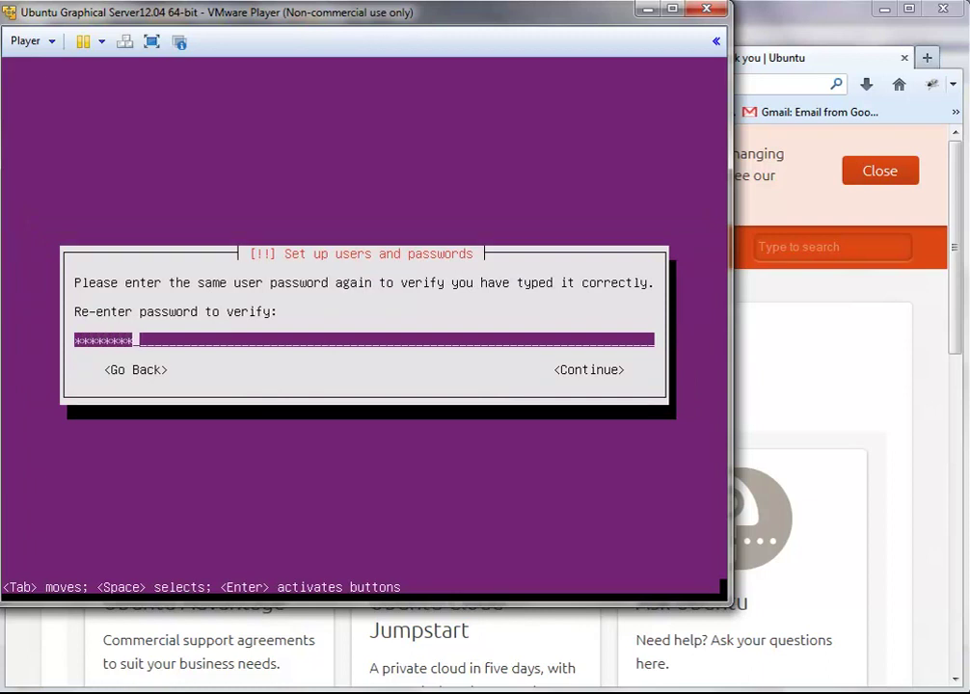
pyautogui.press('Return')
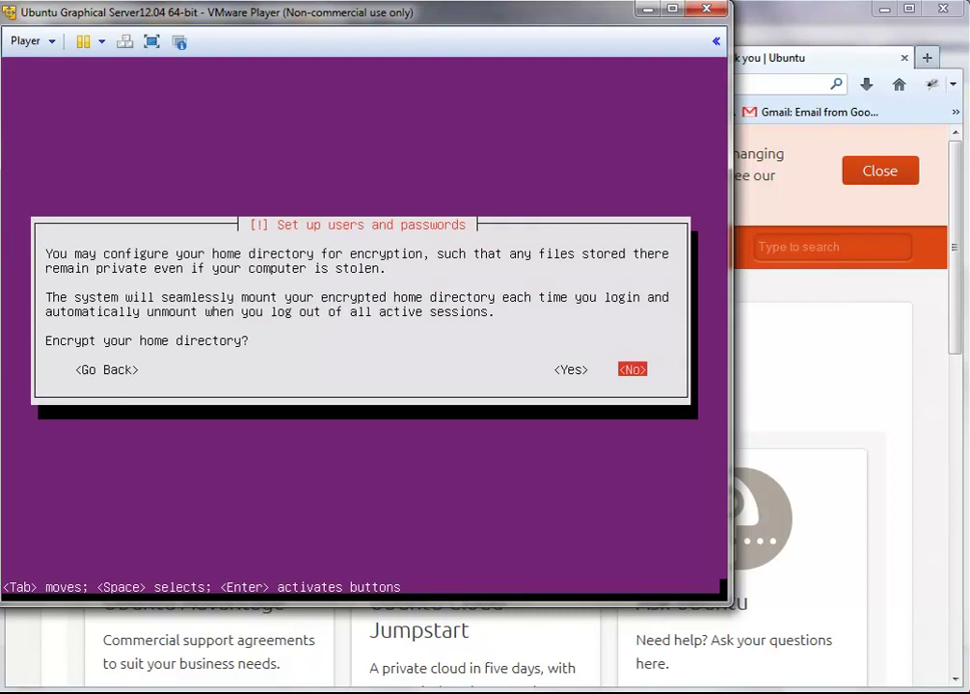
pyautogui.press('Return')
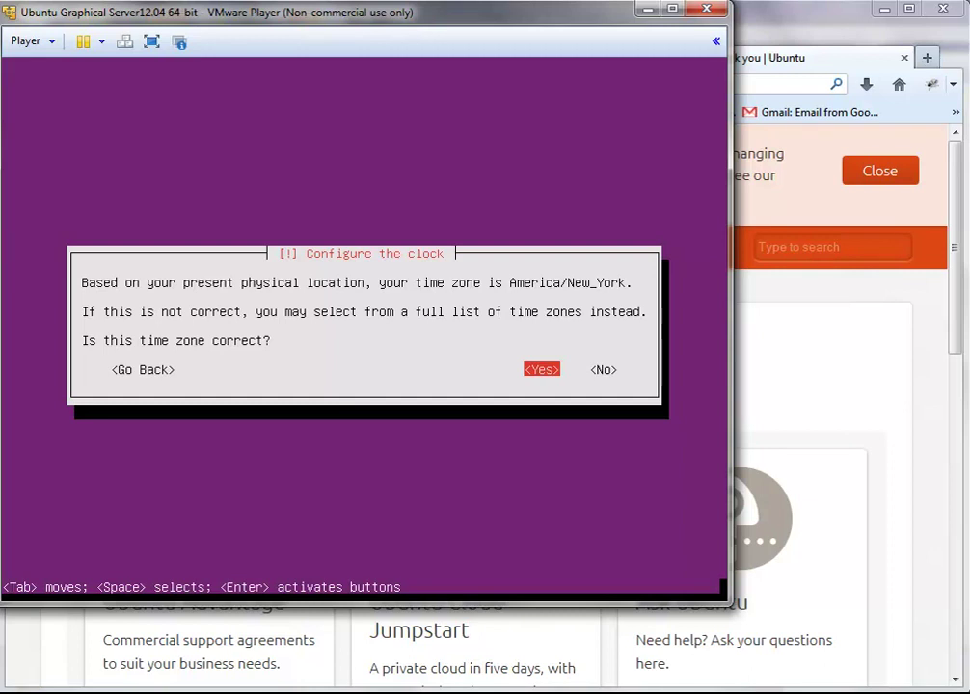
# Step: Accept America/New_York as the time zone
pyautogui.press('Return')
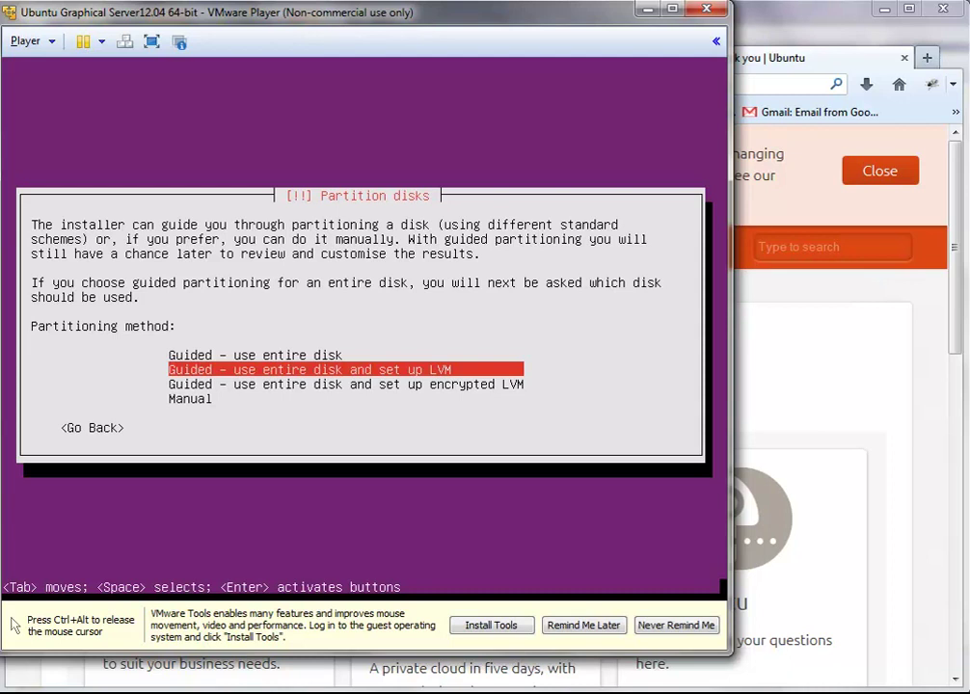
# Step: Choose guided whole-disk LVM partitioning on the 53.7 GB sda disk and confirm the LVM setup
pyautogui.press('Return')
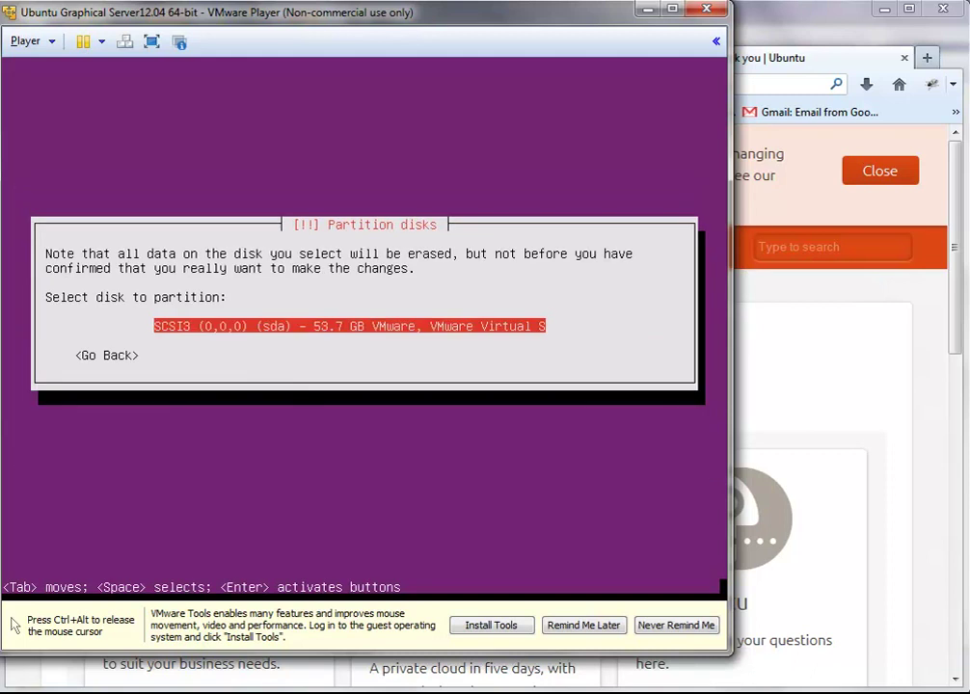
pyautogui.press('Return')
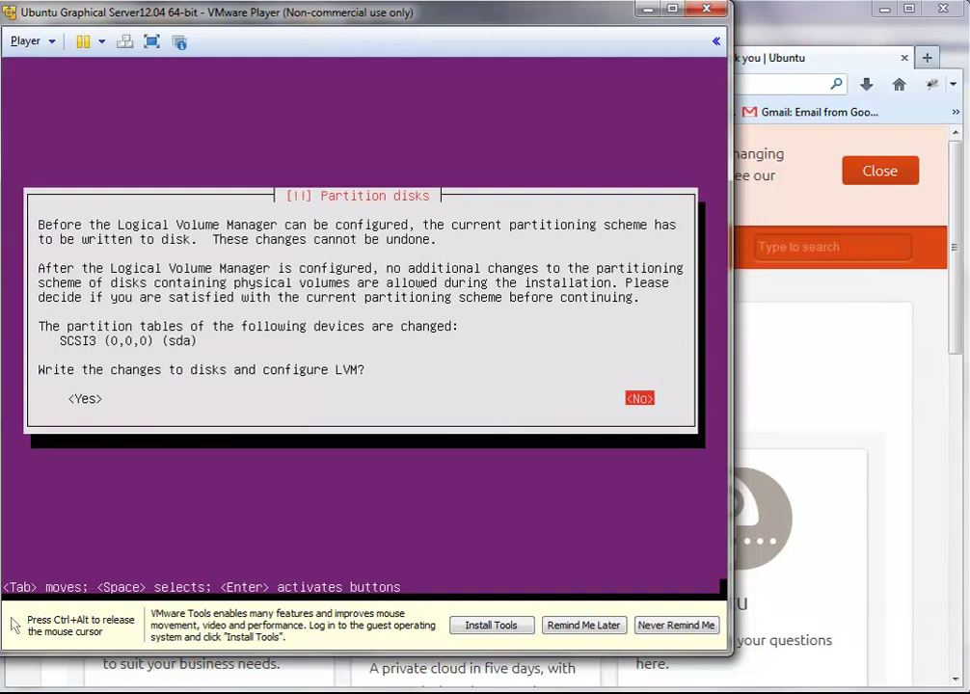
pyautogui.press('Tab')
pyautogui.press('Return')
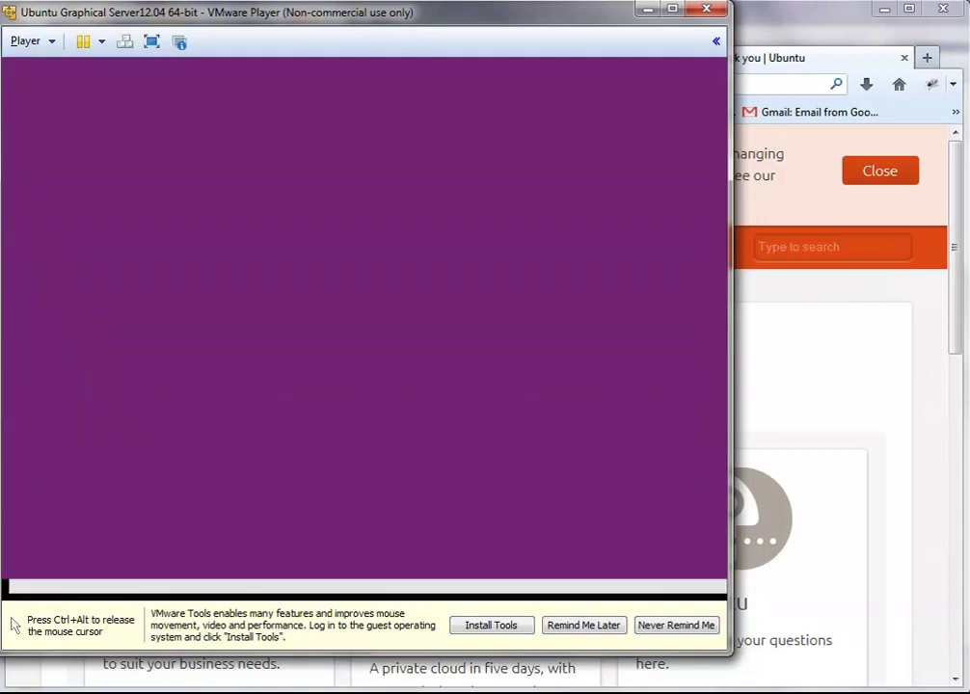
# Step: Keep the full 53.4 GB for the volume group and confirm writing partitions to disk
pyautogui.press('Tab')
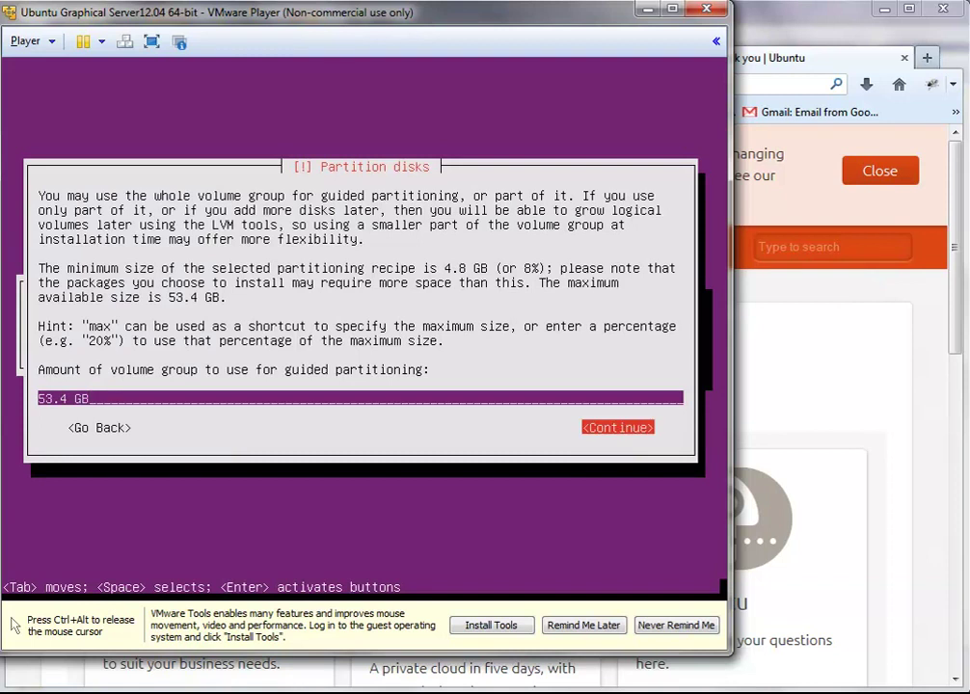
pyautogui.press('Return')
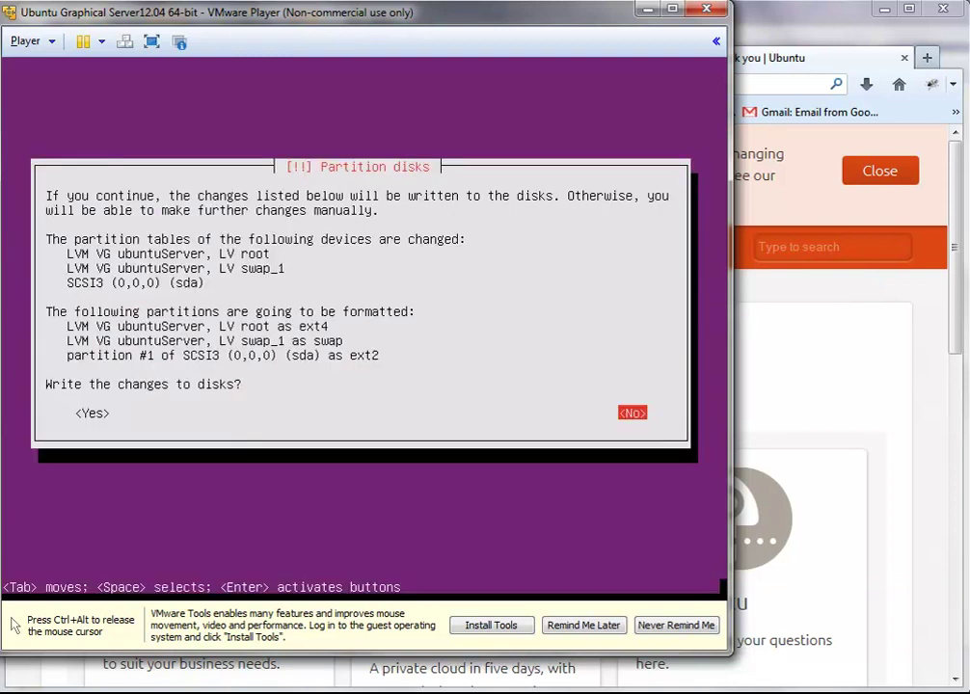
pyautogui.press('Tab')
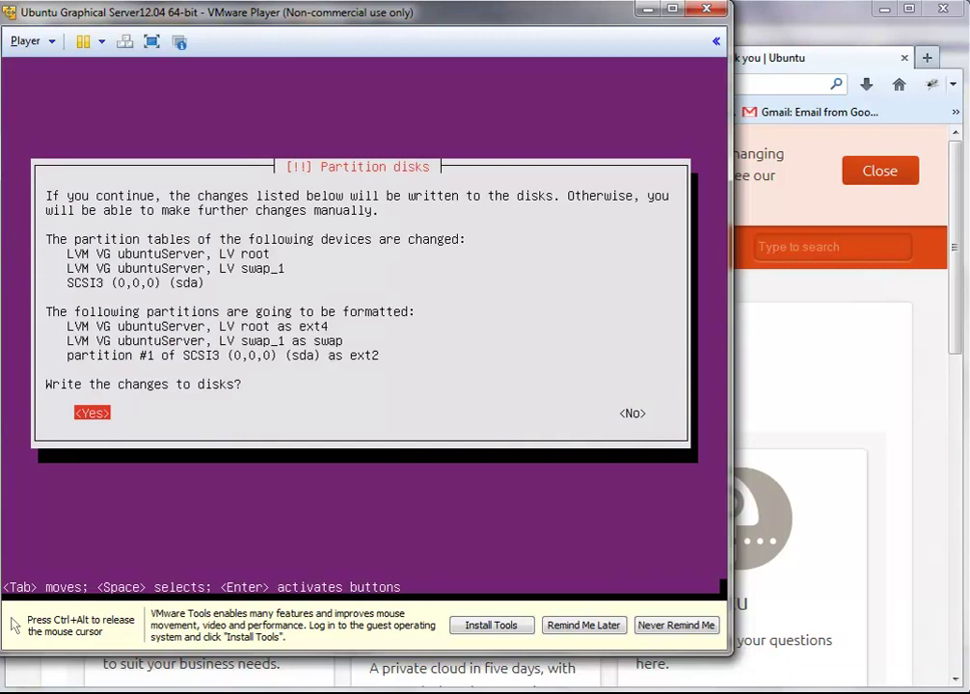
pyautogui.press('Return')
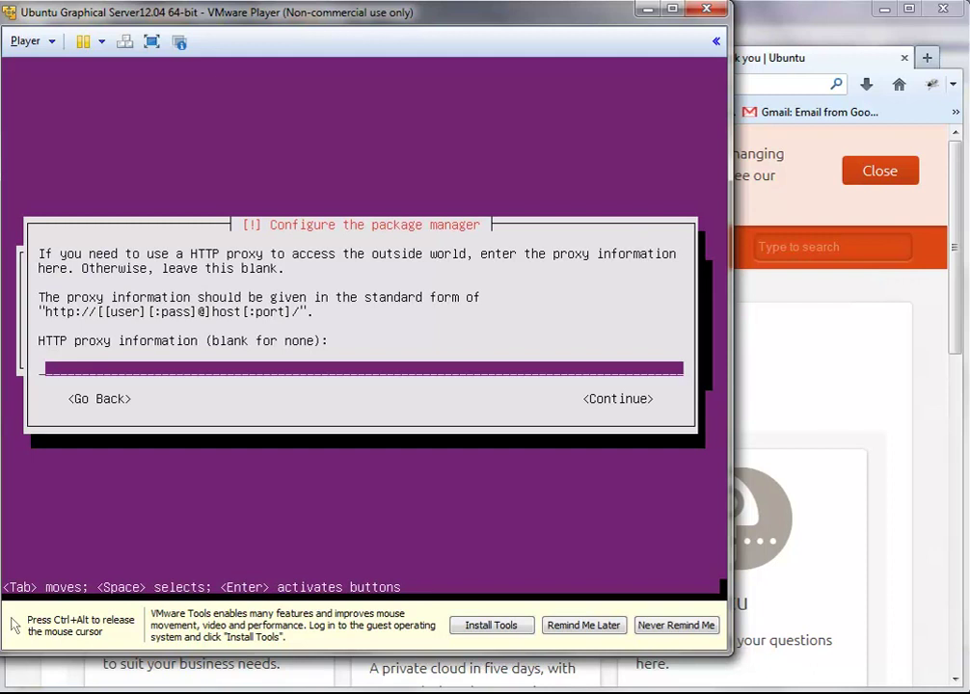
# Step: Continue with the HTTP proxy field left blank
pyautogui.press('Tab')
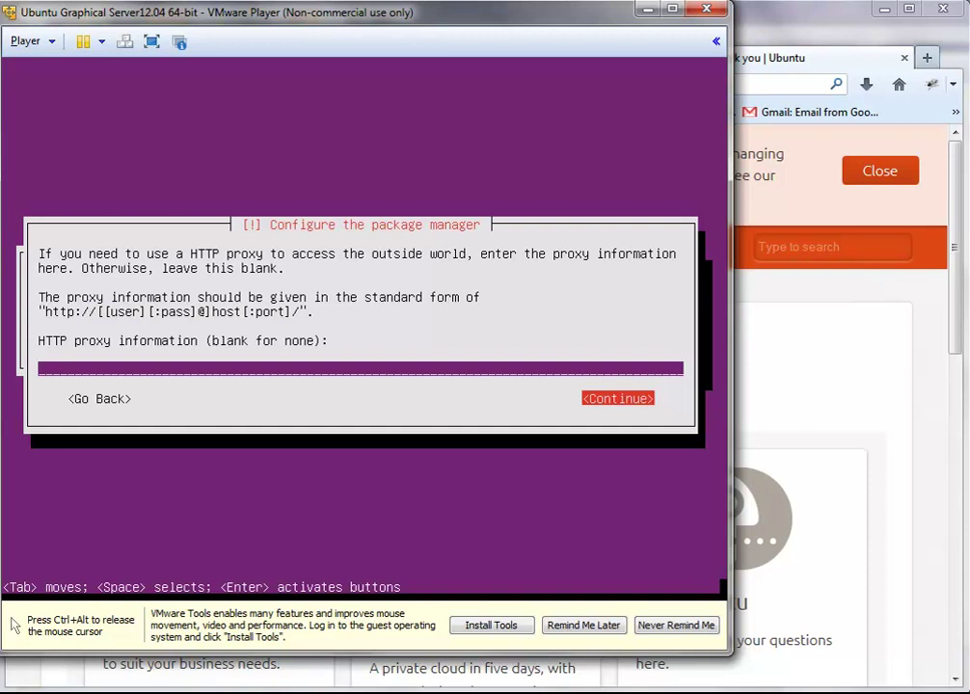
pyautogui.press('Return')
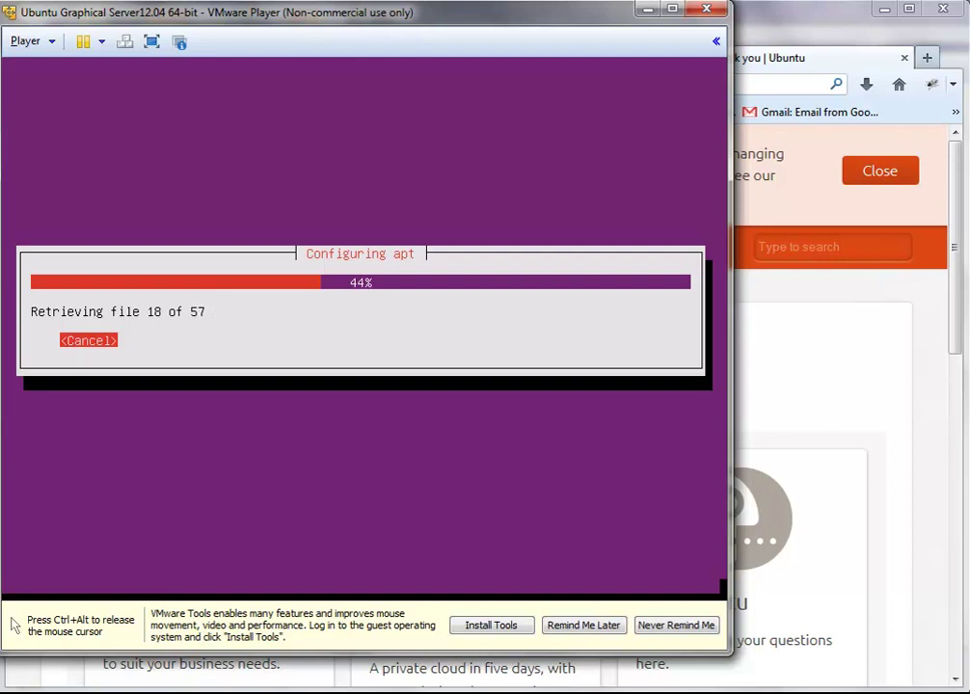
# Step: Release keyboard and mouse from the VM while apt configuration finishes
pyautogui.hotkey('ctrl', 'alt')
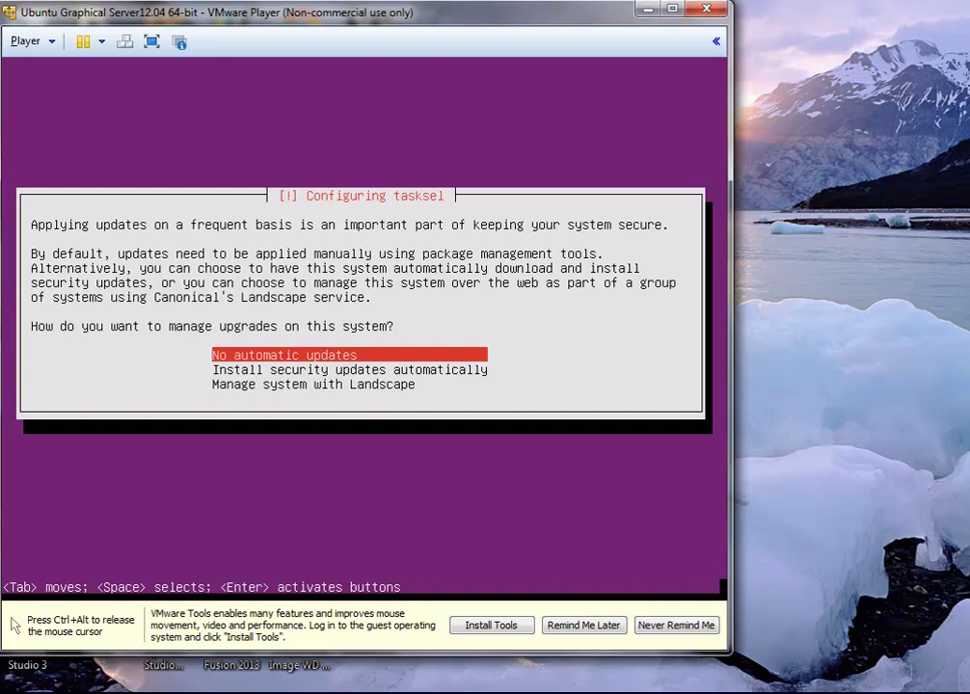
# Step: Choose 'Install security updates automatically' as the upgrade policy
pyautogui.press('Down')
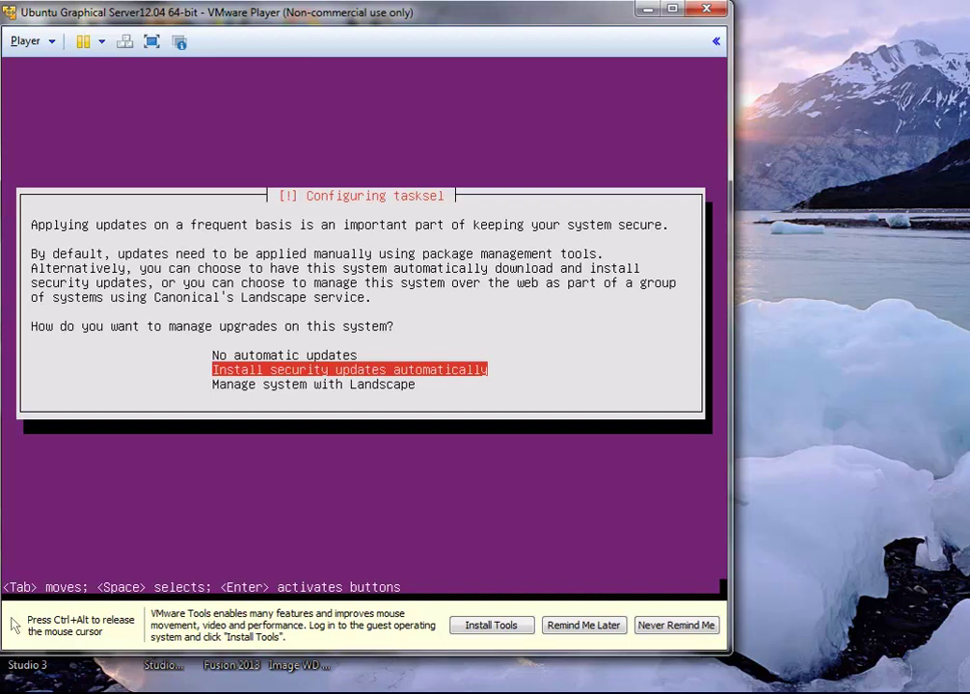
pyautogui.press('Return')
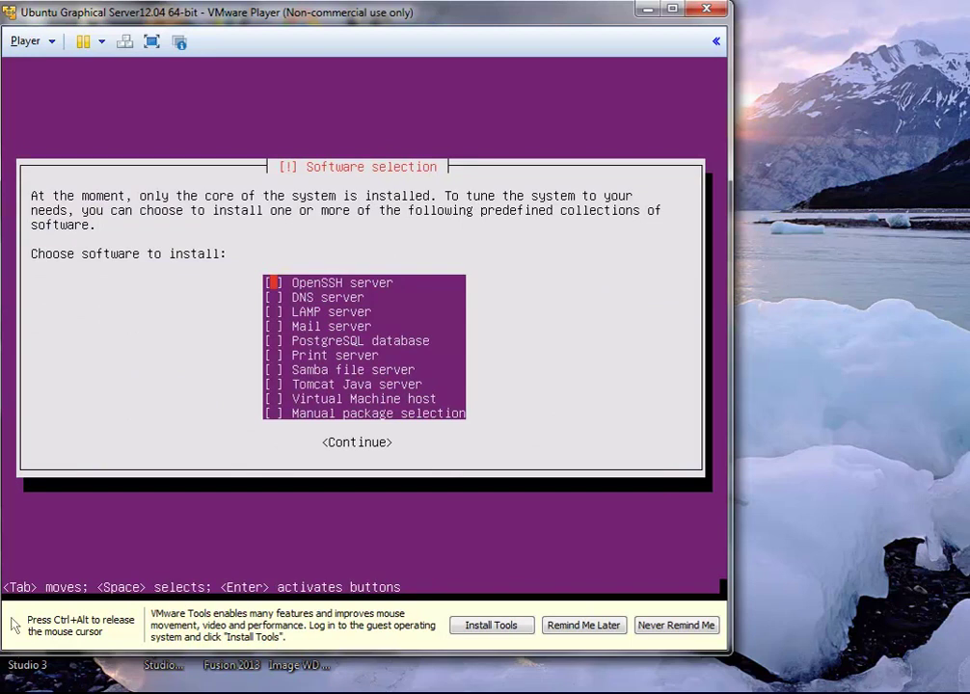
# Step: Mark OpenSSH, LAMP, DNS, Mail and Samba file servers for installation
pyautogui.press('space')
pyautogui.press('Down')
pyautogui.press('Down')
pyautogui.press('space')
pyautogui.press('Up')
pyautogui.press('space')
pyautogui.press('Down')
pyautogui.press('Down')
pyautogui.press('space')
pyautogui.press('Down')
# Step: Also mark Tomcat Java server, leaving the software selection ready to accept
pyautogui.press('Down')
pyautogui.press('space')
pyautogui.press('Down')
pyautogui.press('Down')
pyautogui.press('Up')
pyautogui.press('space')
pyautogui.press('Down')
pyautogui.press('Down')
pyautogui.press('Up')
pyautogui.press('Up')
pyautogui.press('Up')
pyautogui.press('Up')
pyautogui.press('Down')
pyautogui.press('Down')
pyautogui.press('Down')
pyautogui.press('Down')
pyautogui.press('Up')
pyautogui.press('Up')
pyautogui.press('Up')
pyautogui.press('Up')
pyautogui.press('Up')
pyautogui.press('Up')
pyautogui.press('Up')
pyautogui.press('Up')
pyautogui.press('Up')
pyautogui.press('Down')
pyautogui.press('Down')
pyautogui.press('Down')
pyautogui.press('Down')
pyautogui.press('Down')
pyautogui.press('Down')
pyautogui.press('Down')
pyautogui.press('Down')
pyautogui.press('Down')
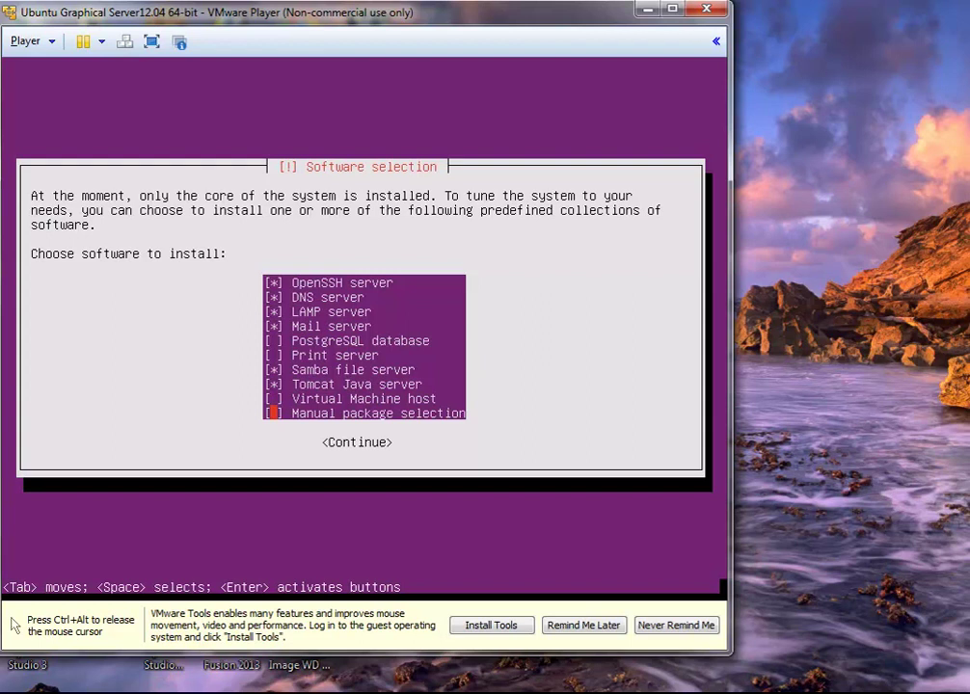
pyautogui.press('Tab')
# Step: Start installing the selected software and set the MySQL root password, entering it twice
pyautogui.press('Return')
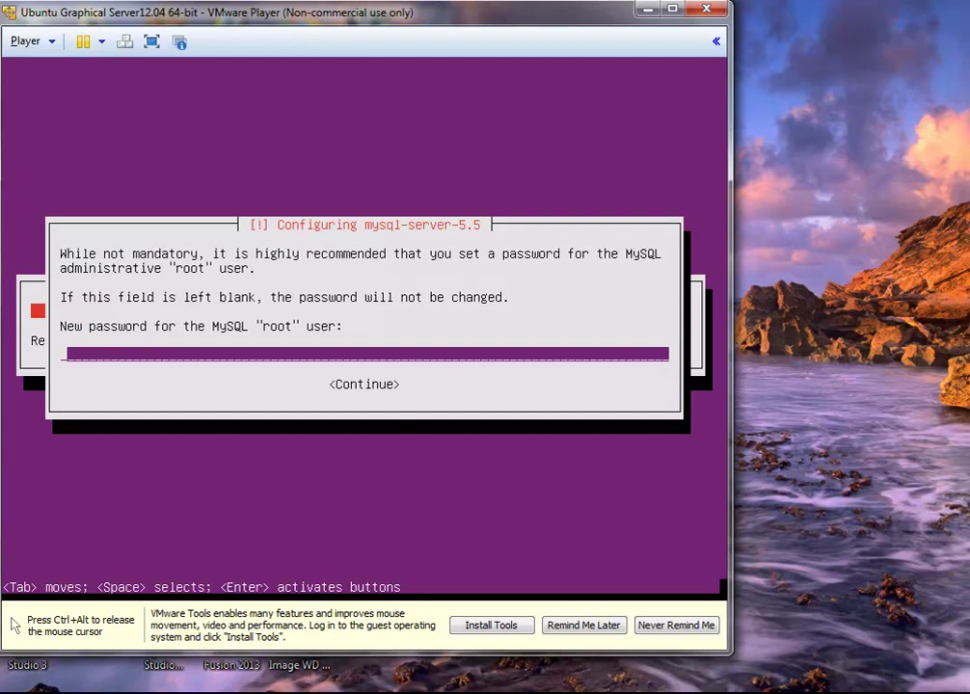
pyautogui.write('********')
pyautogui.press('Return')
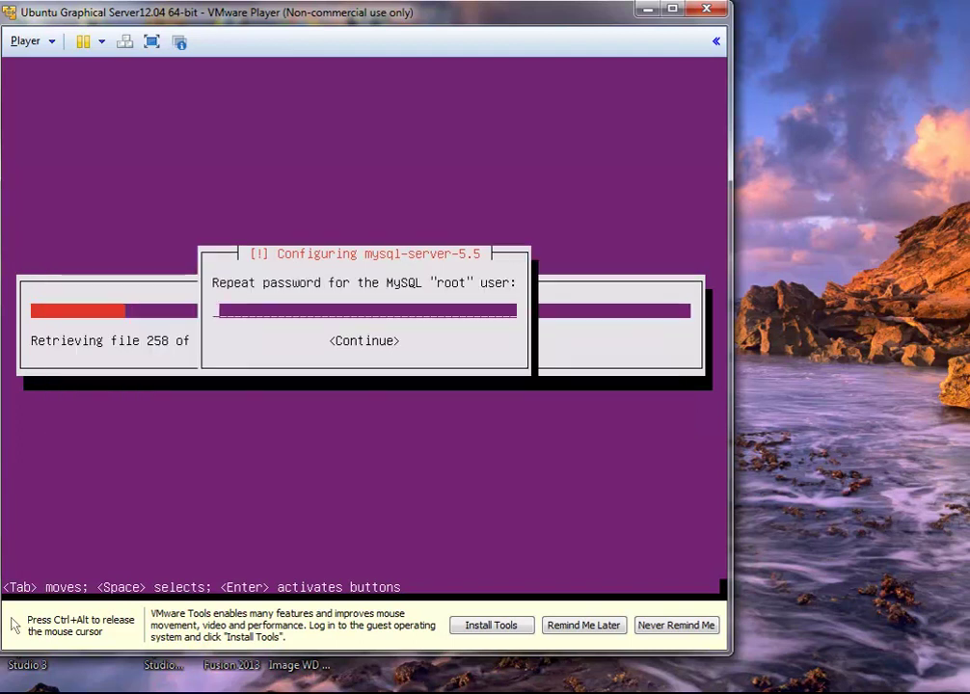
pyautogui.write('********')
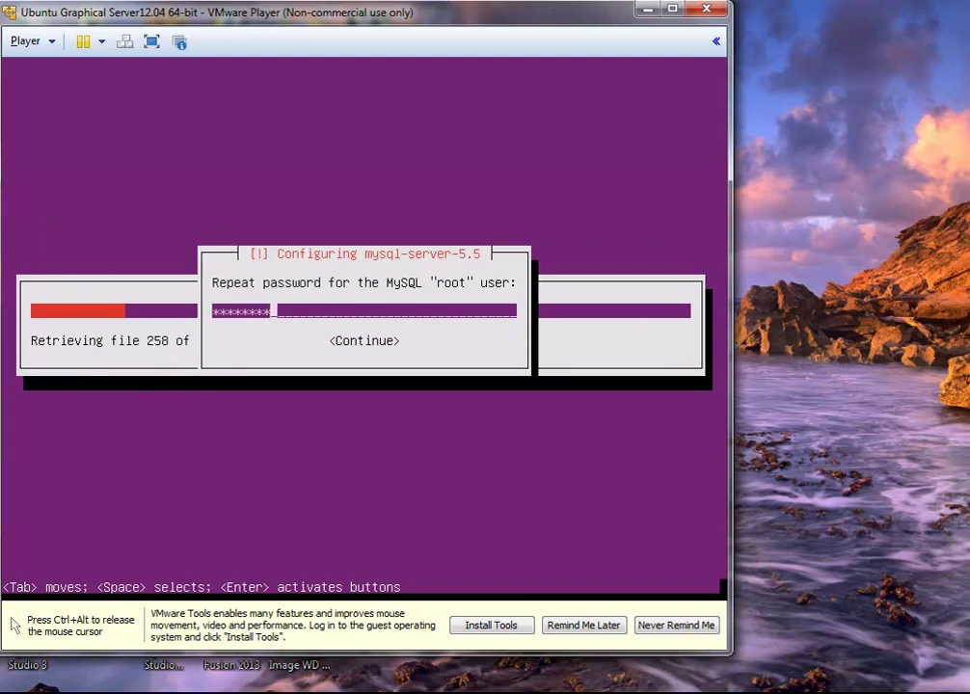
pyautogui.press('Return')
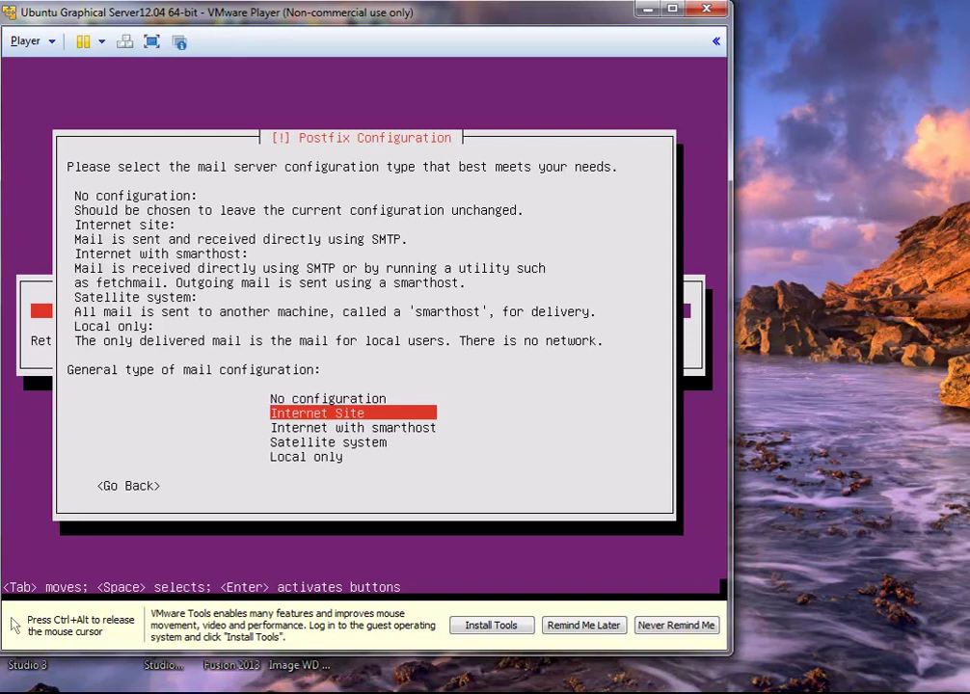
# Step: Choose Local only as the Postfix mail configuration and move to Continue on the mail name page
pyautogui.press('Down')
pyautogui.press('Down')
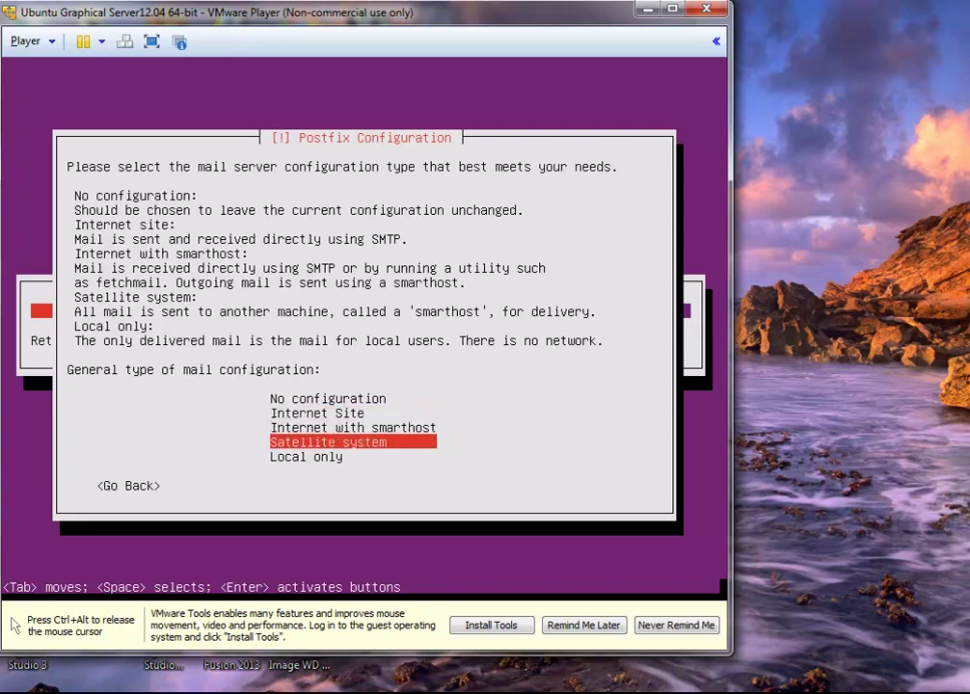
pyautogui.press('Down')
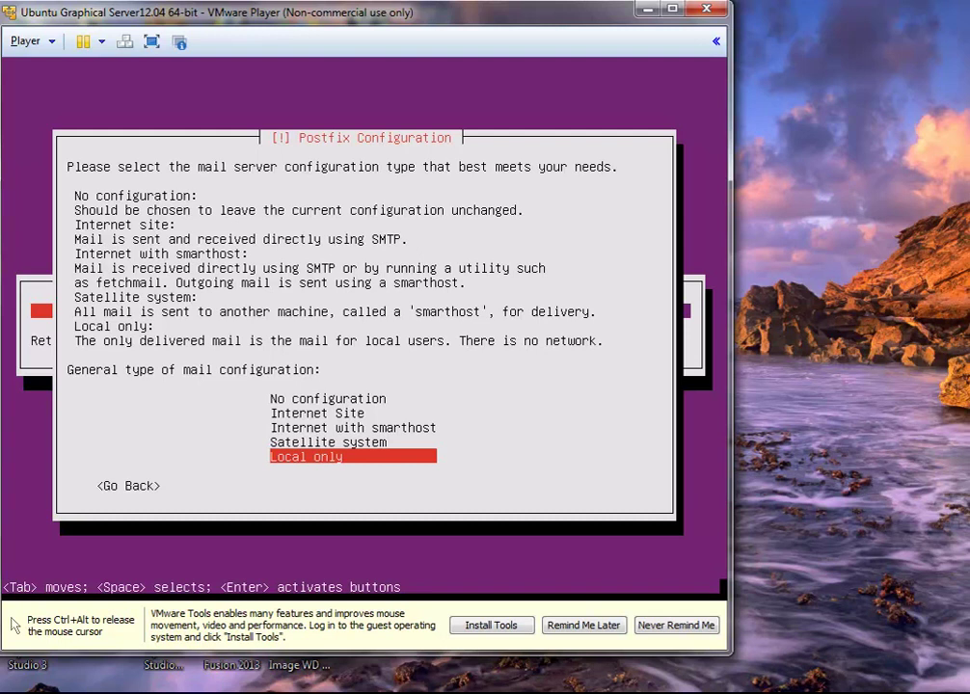
pyautogui.press('Return')
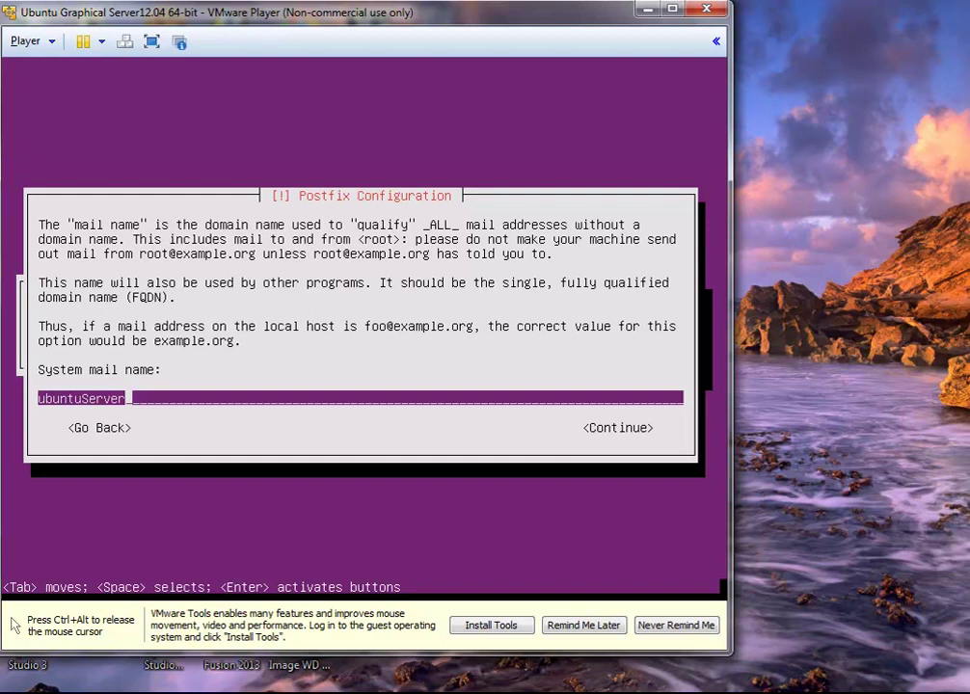
pyautogui.press('Tab')
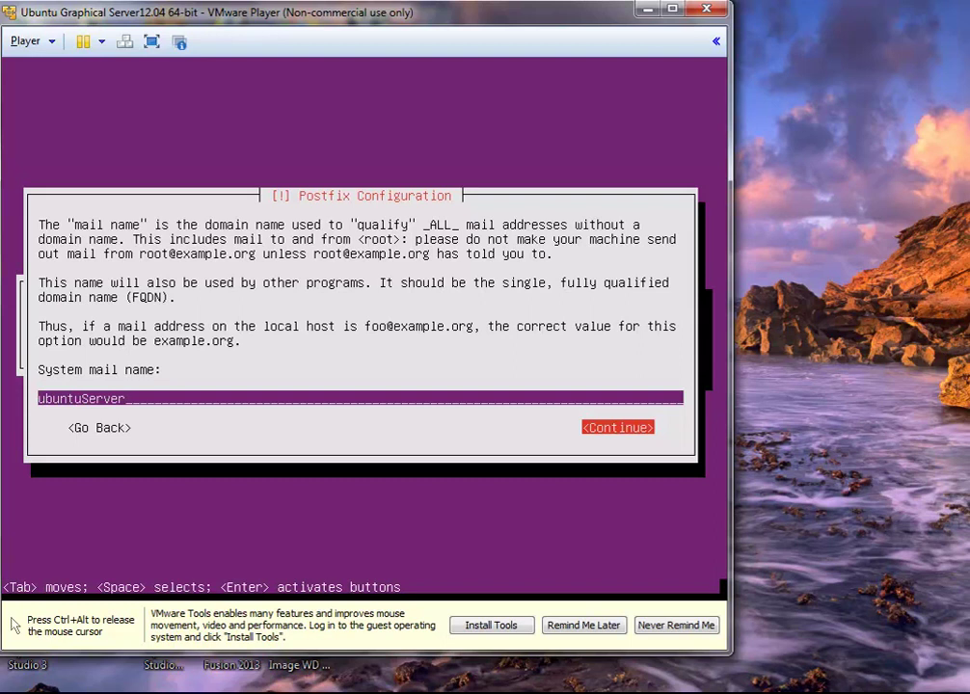
# Step: Accept ubuntuServer as the system mail name and let the software installation finish
pyautogui.press('Return')
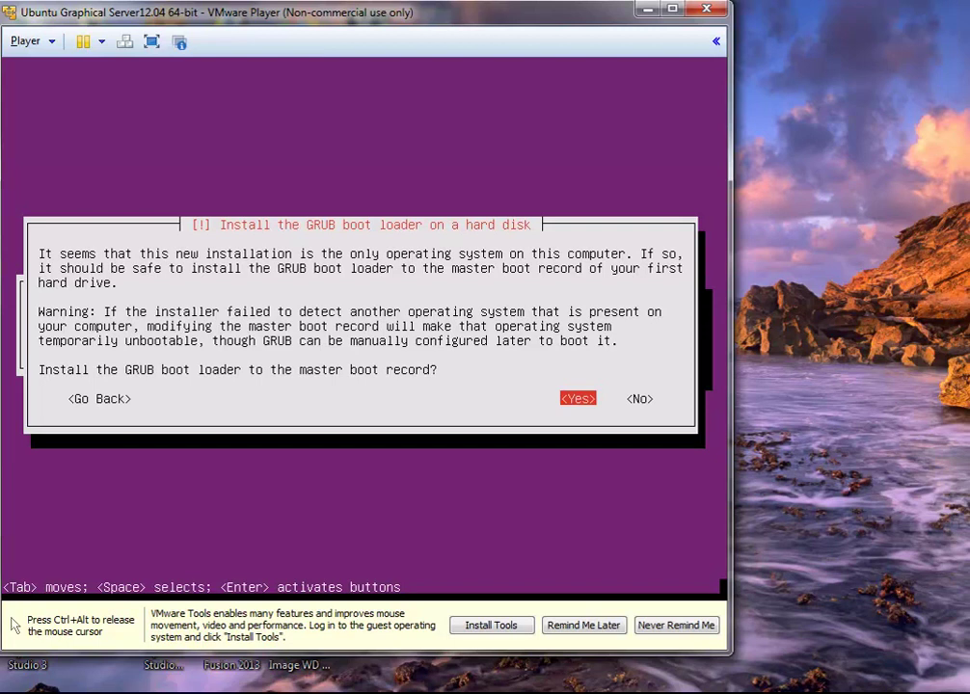
# Step: Install the GRUB boot loader to the master boot record
pyautogui.press('Return')
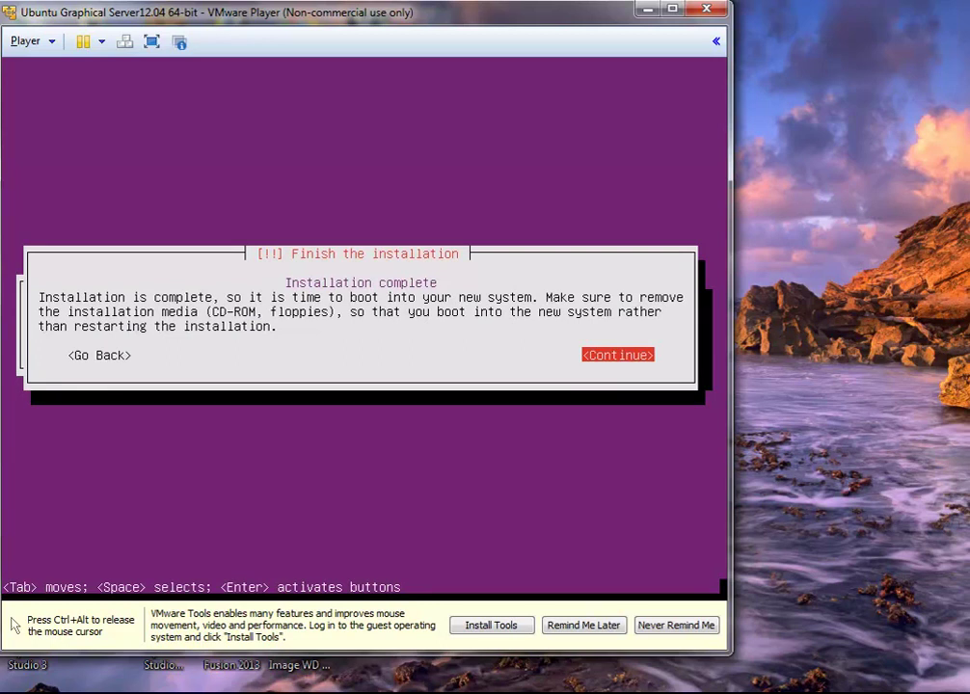
# Step: Confirm finishing the installation so the VM reboots to the ubuntuServer login prompt
pyautogui.press('Return')
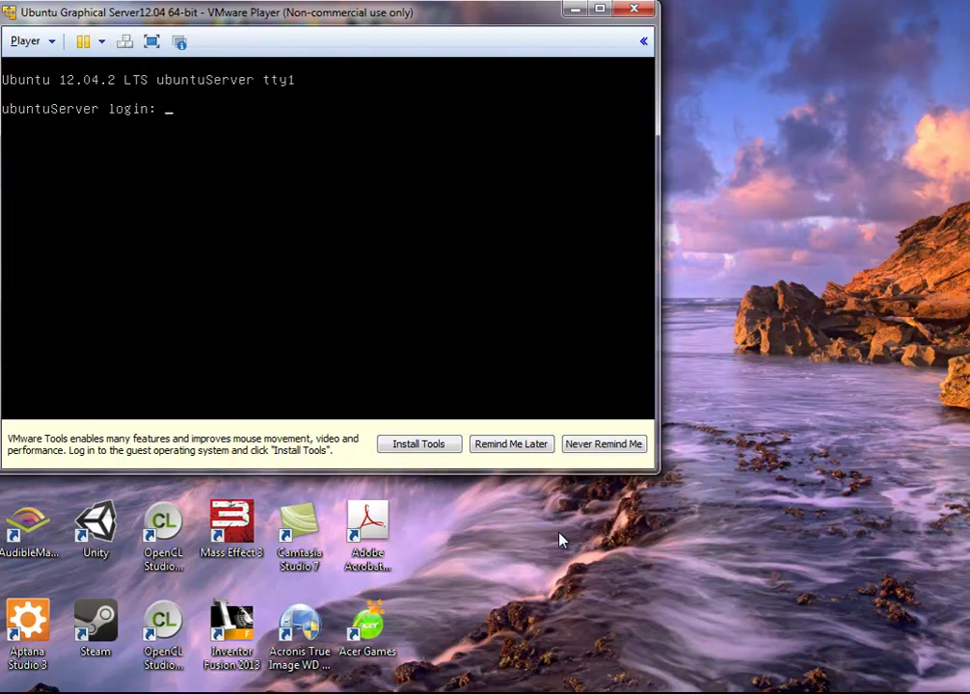
# Step: Log in to ubuntuServer with the user's username and password
pyautogui.write('nate')
pyautogui.press('Return')
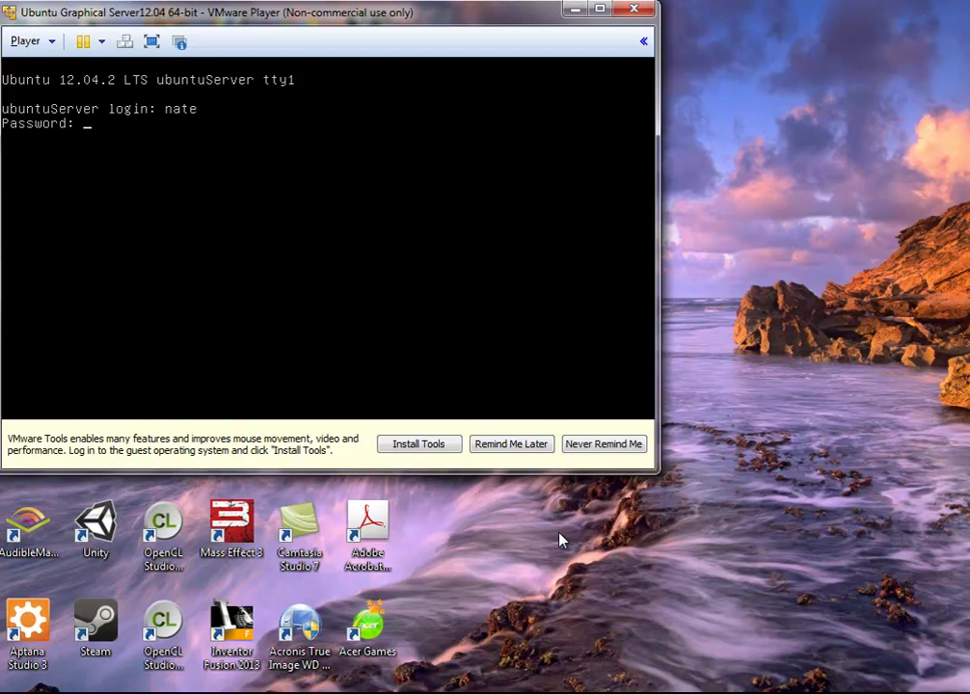
pyautogui.press('Return')
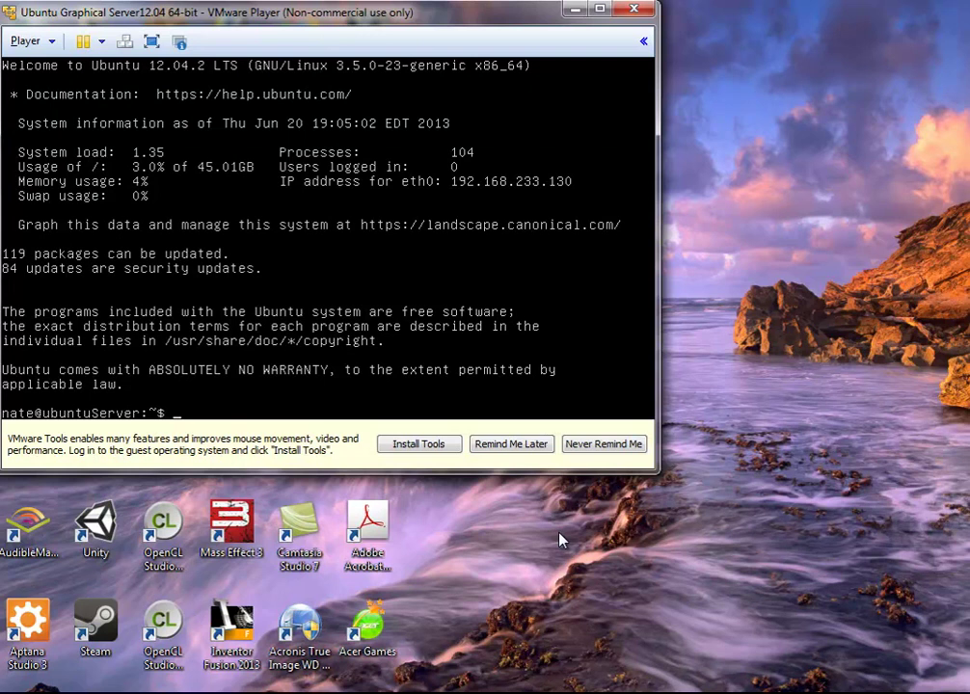
# Step: Refresh package lists with 'sudo apt-get -y update', entering the sudo password
pyautogui.write('sudo apt-get ')
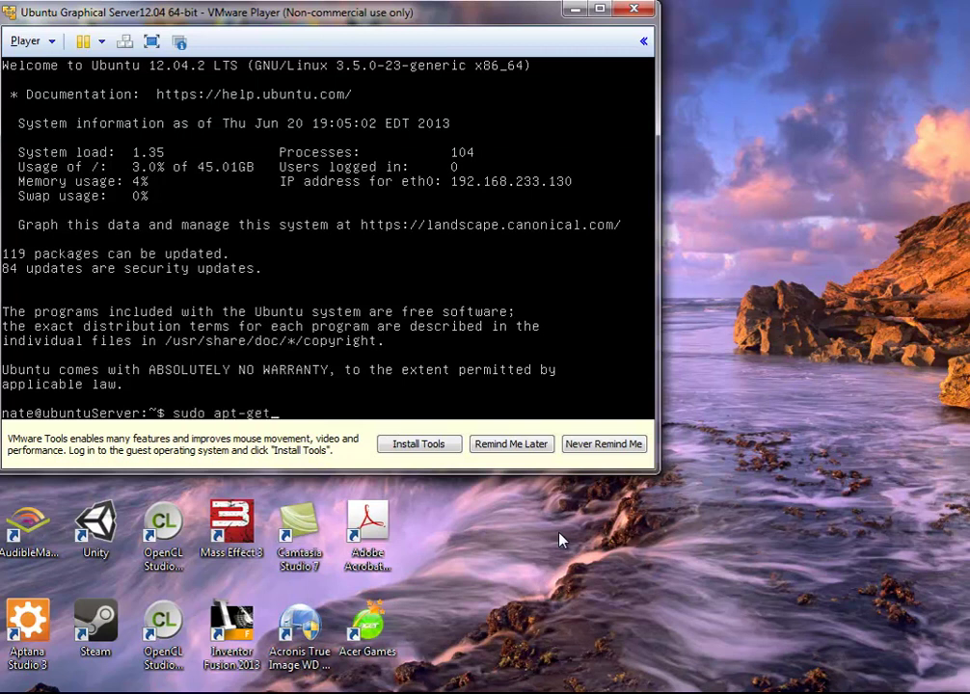
pyautogui.write('-y update')
pyautogui.press('Return')
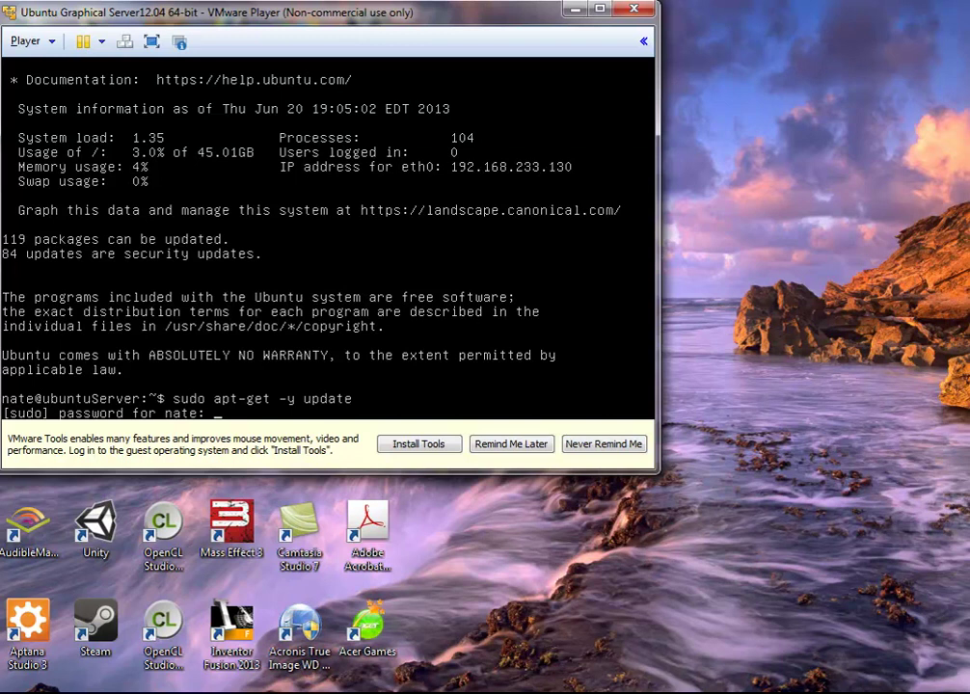
pyautogui.press('Return')
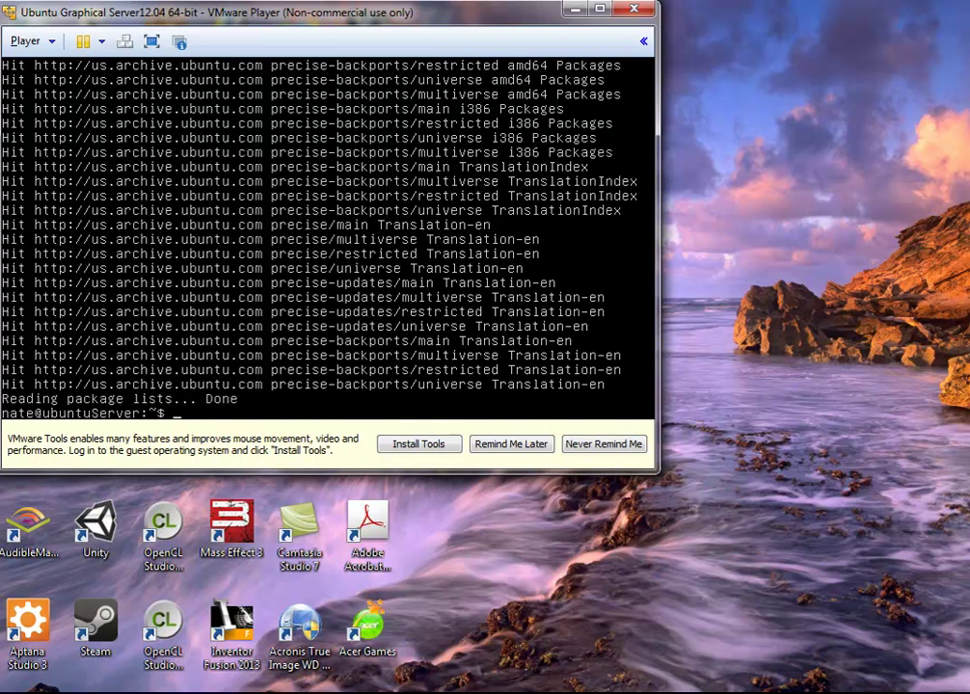
# Step: Run 'sudo apt-get -y install ubuntu-desktop' and let the package installation complete
pyautogui.write('sudo apt-get ')
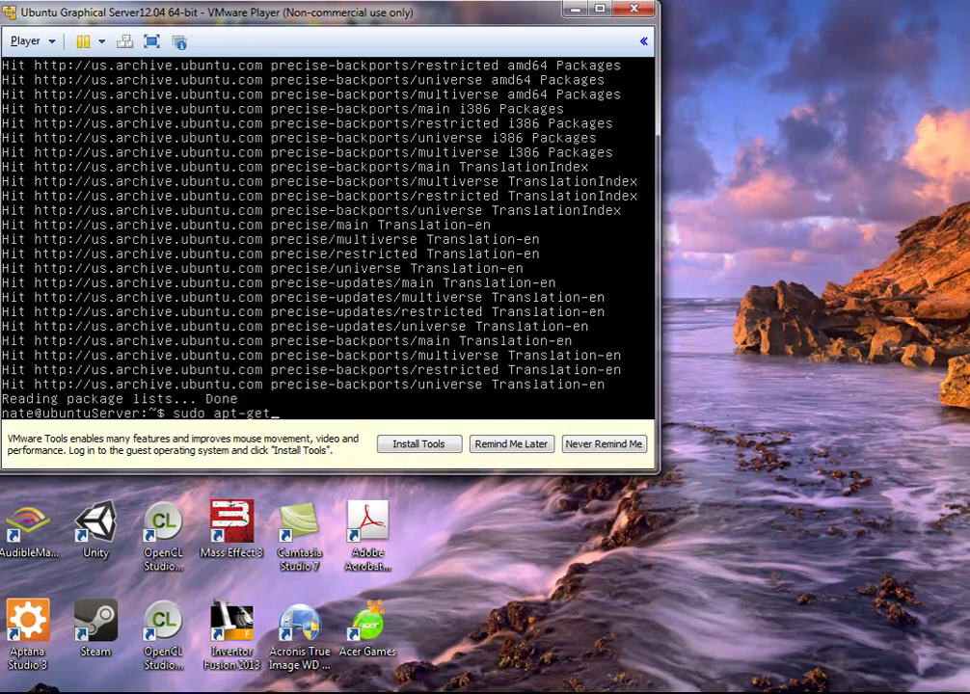
pyautogui.write('-y instal')
pyautogui.write('l ')
pyautogui.write('ubn')
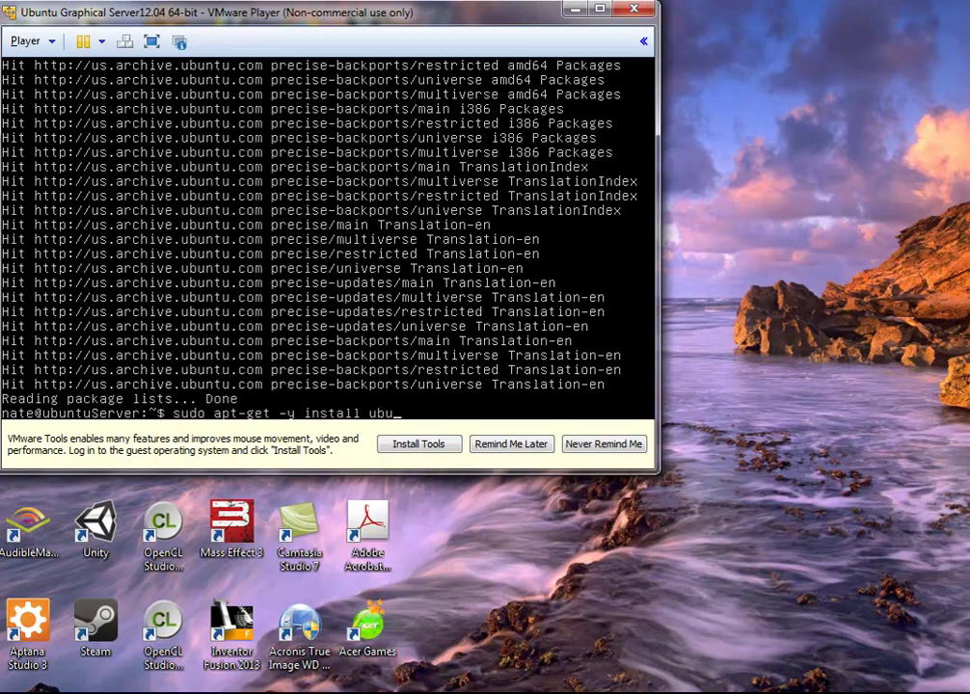
pyautogui.write('u')
pyautogui.press('BackSpace')
pyautogui.press('BackSpace')
pyautogui.write('untu-desktop')
pyautogui.press('BackSpace')
pyautogui.press('BackSpace')
pyautogui.write('op')
pyautogui.press('Return')
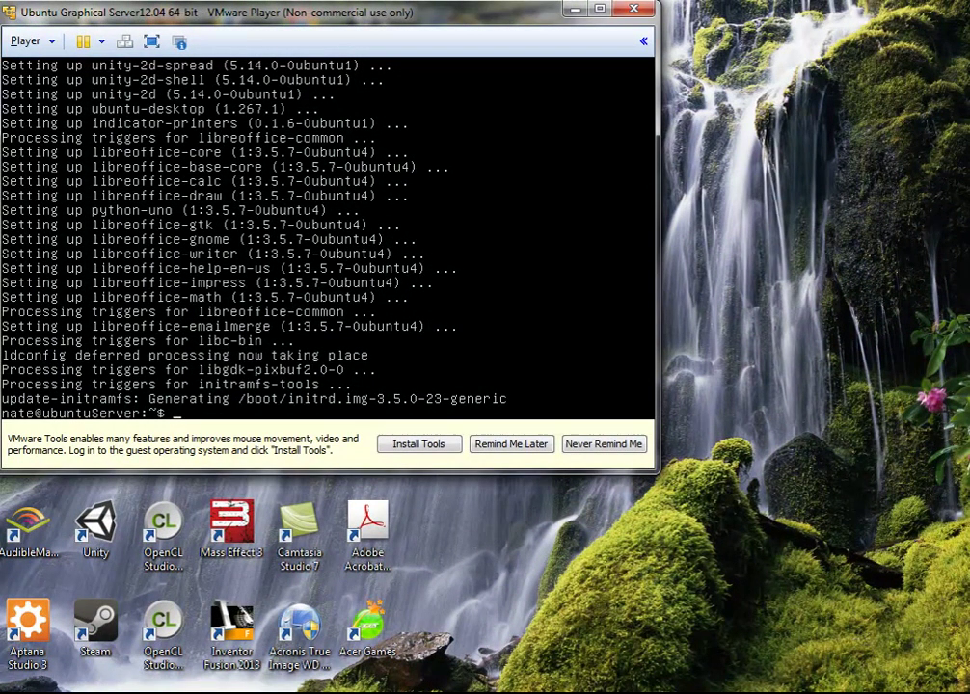
# Step: Launch the graphical desktop with the startx command
pyautogui.write('staret')
pyautogui.press('BackSpace')
pyautogui.press('BackSpace')
pyautogui.write('tx')
pyautogui.press('Return')
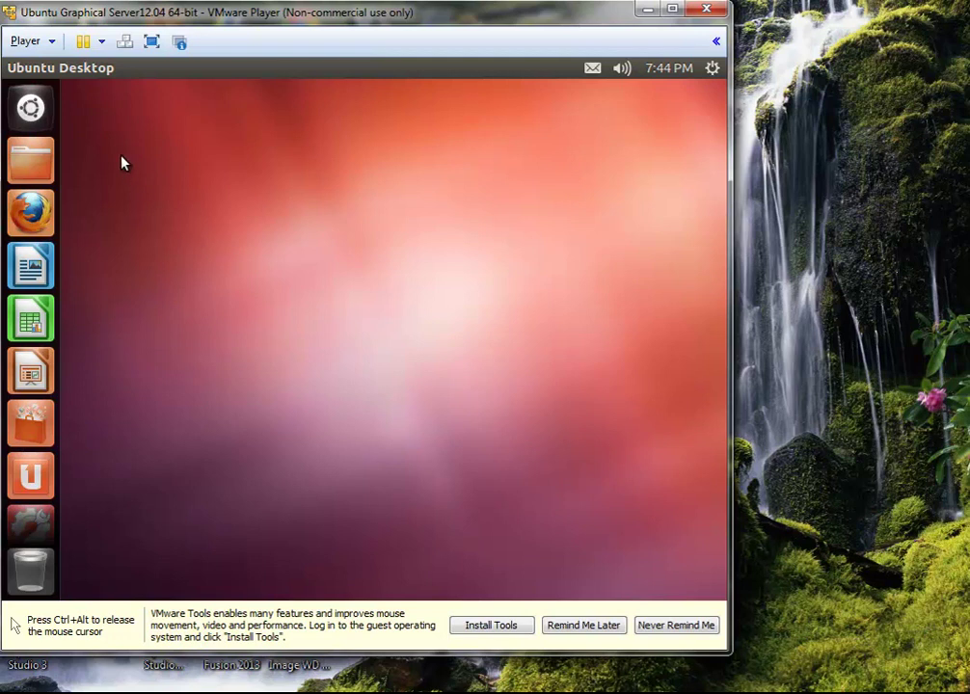
# Step: Maximize and restore the VMware Player window, then capture input inside the VM
pyautogui.click(672, 9)
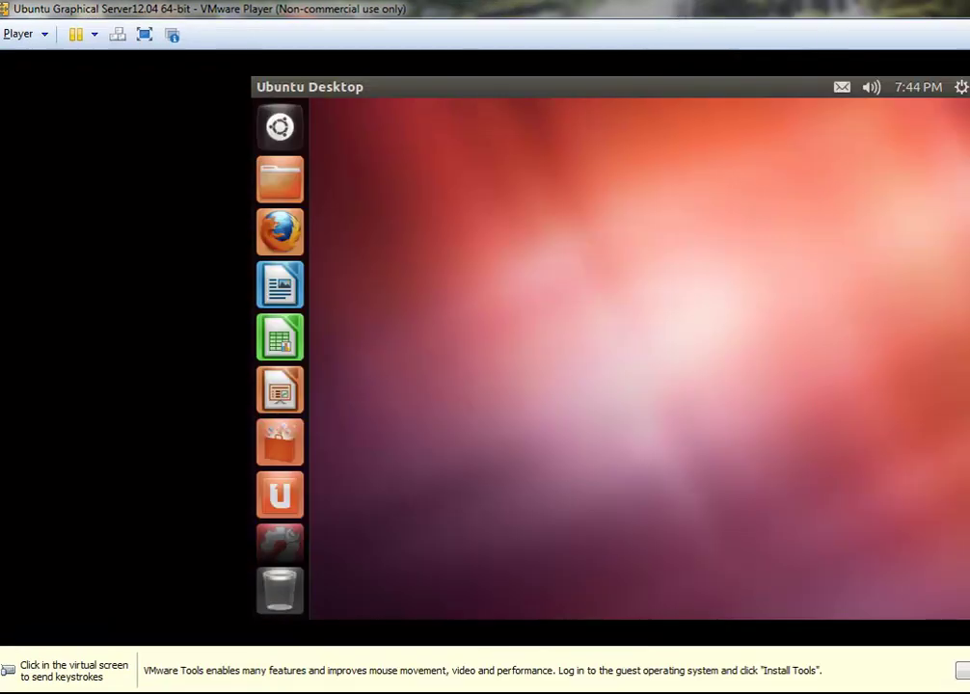
pyautogui.click(968, 9)
pyautogui.click(652, 229)
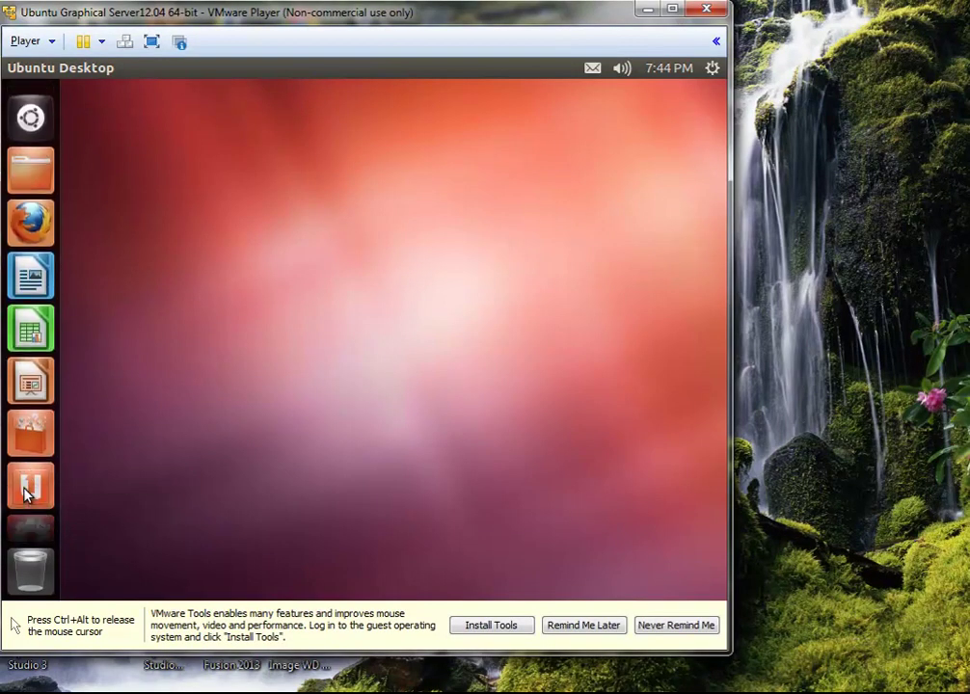
# Step: Open the Unity Dash and browse its Applications, Files, Music and Videos lenses, ending on Home
pyautogui.click(30, 107)
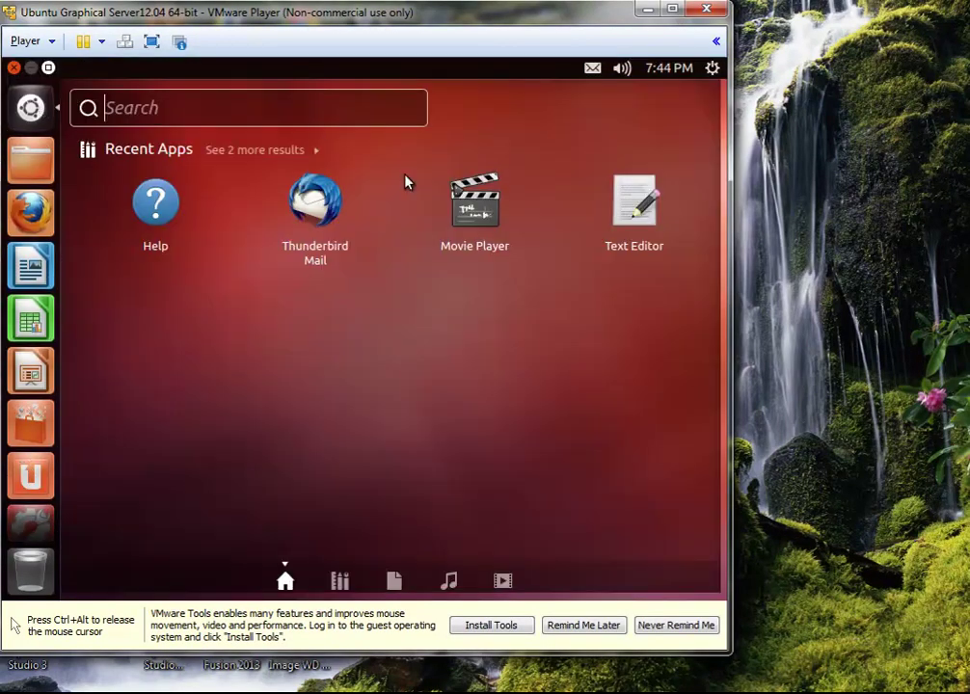
pyautogui.click(339, 580)
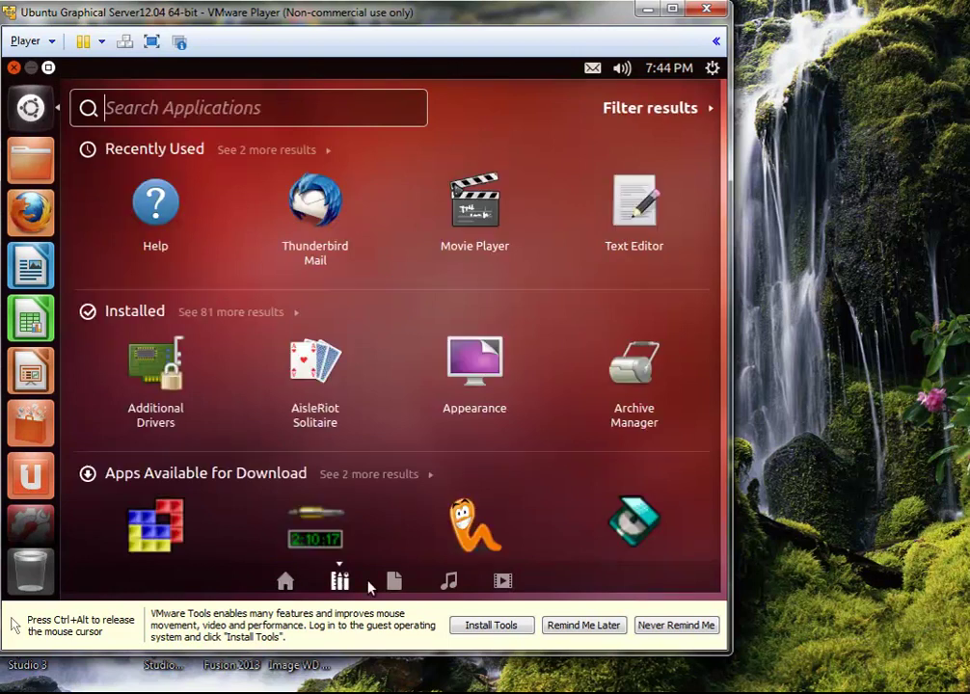
pyautogui.click(392, 581)
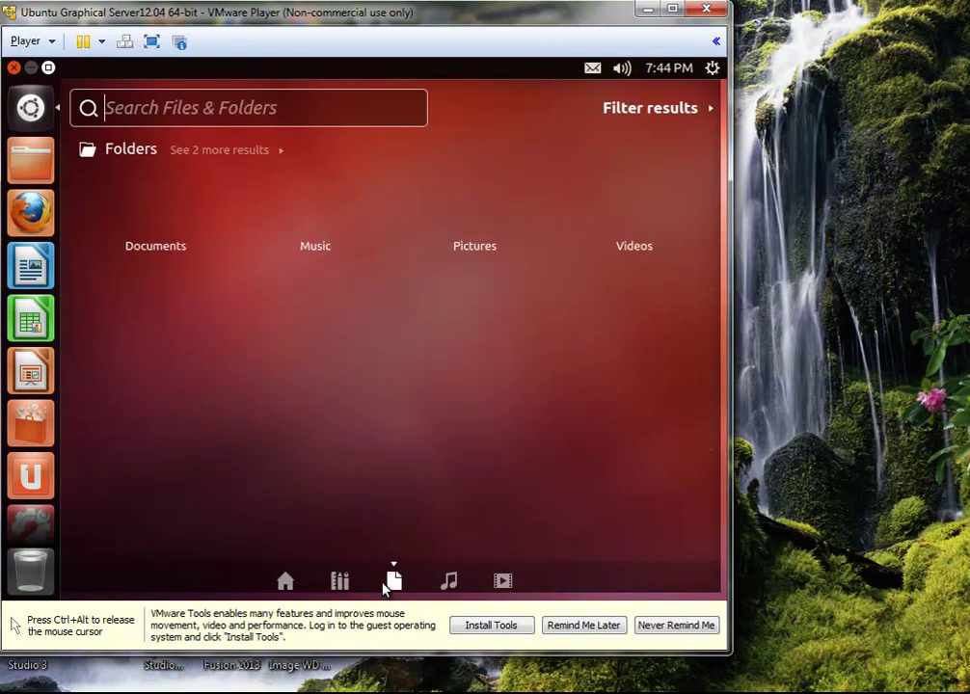
pyautogui.click(448, 581)
pyautogui.click(501, 582)
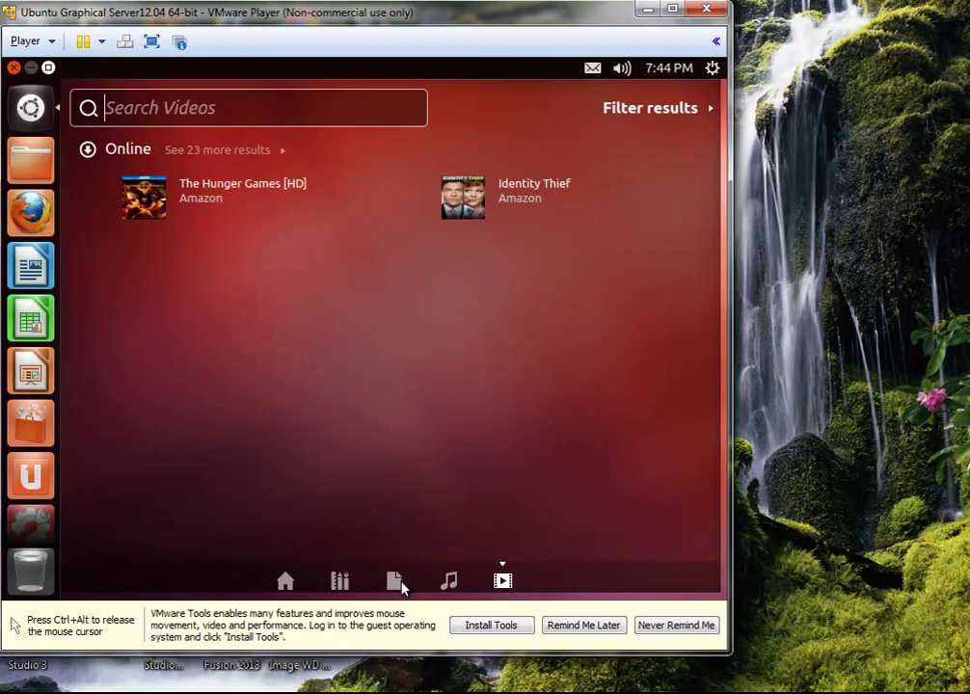
pyautogui.click(396, 581)
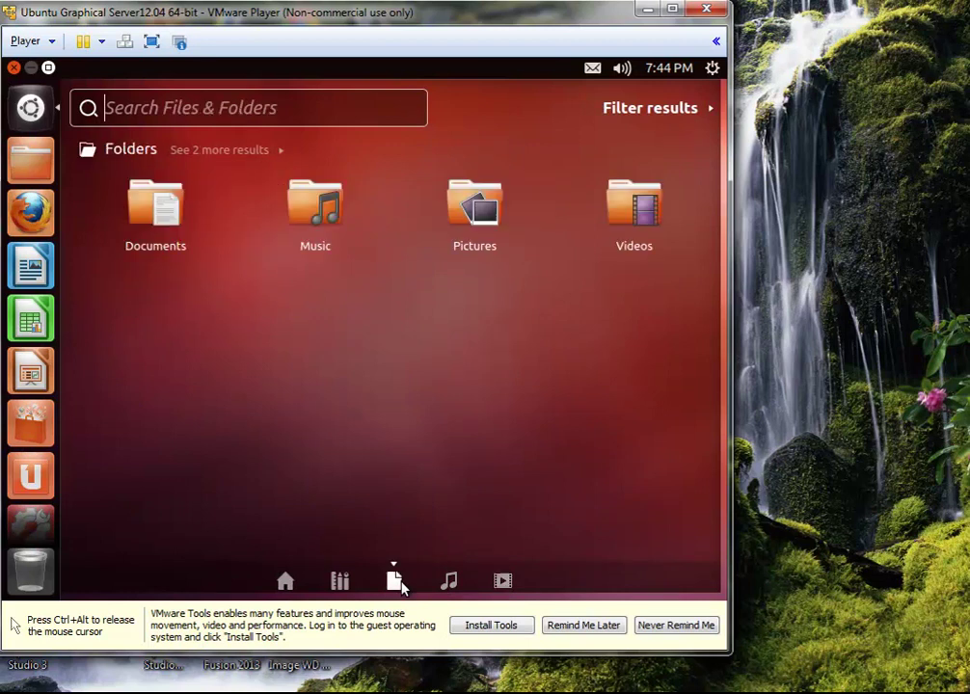
pyautogui.click(352, 583)
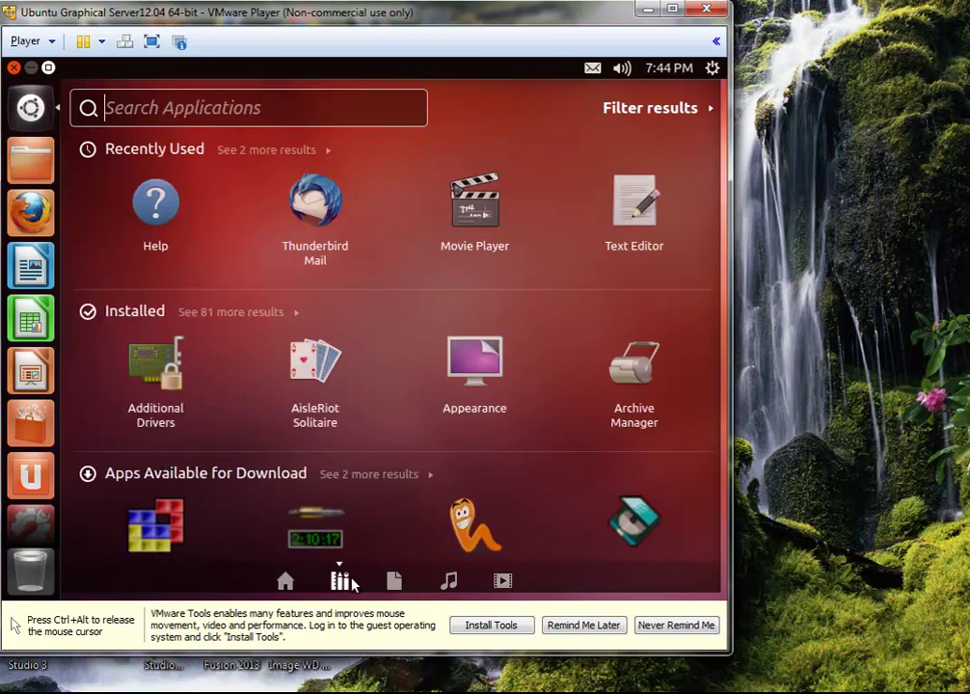
pyautogui.click(285, 583)
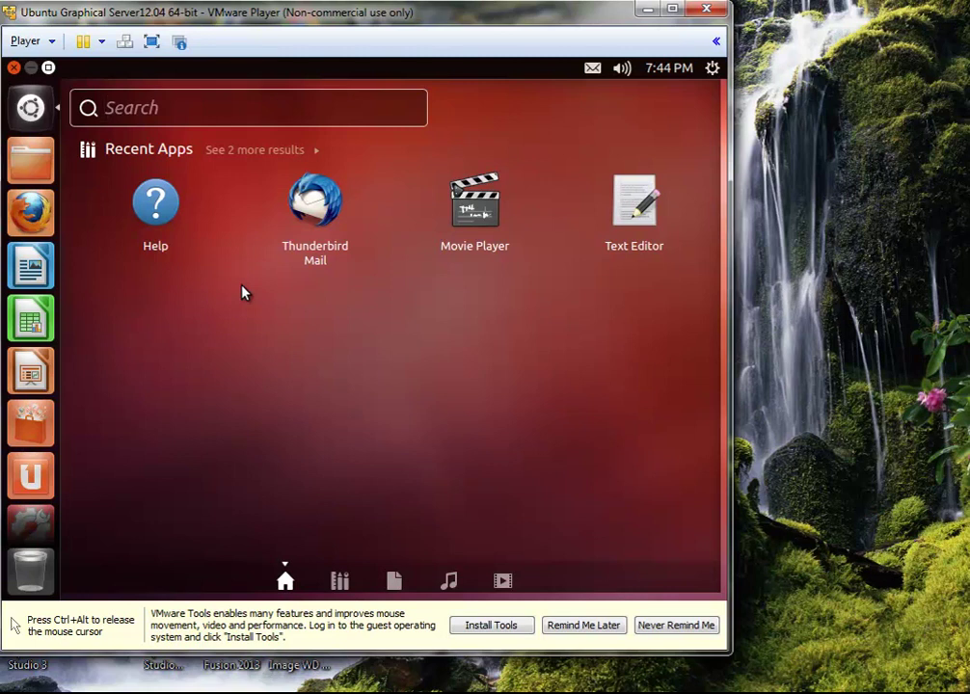
# Step: Close the Dash to show the empty desktop and release the mouse with Ctrl+Alt
pyautogui.click(30, 107)
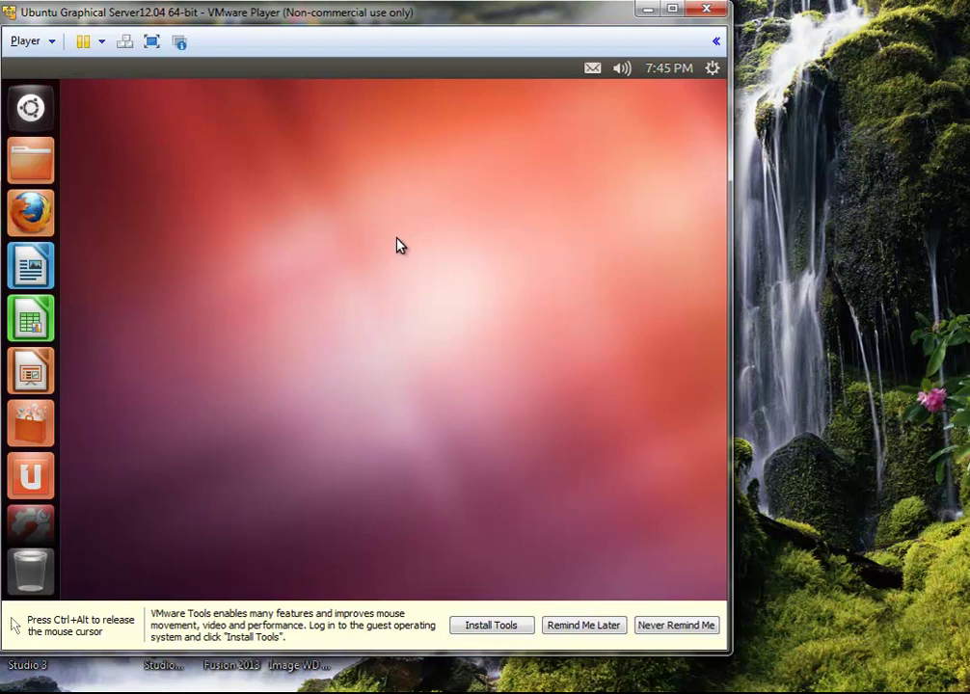
pyautogui.hotkey('ctrl', 'alt')
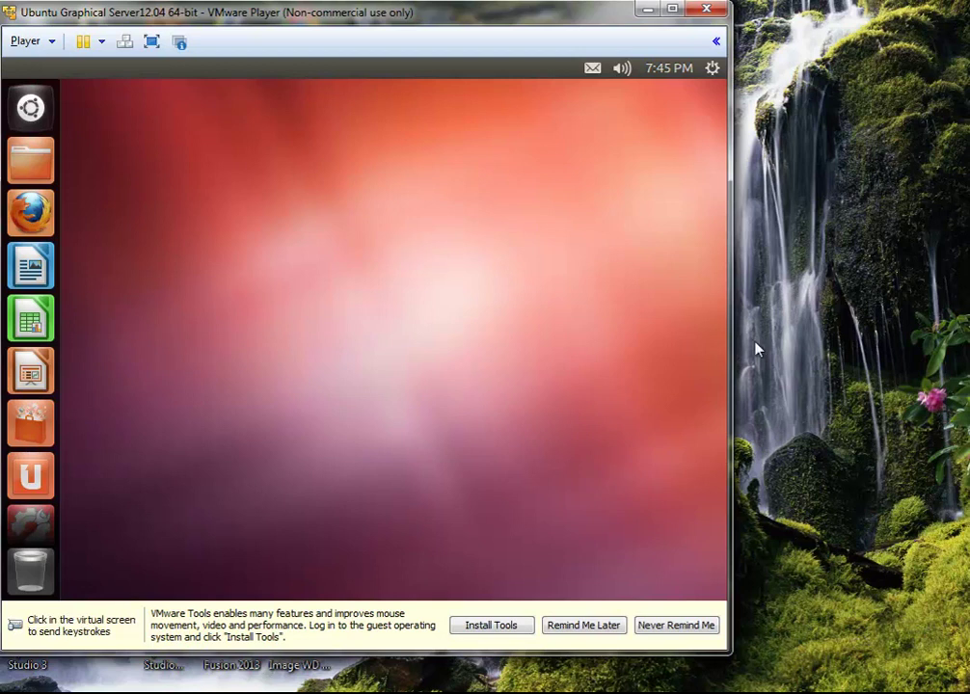